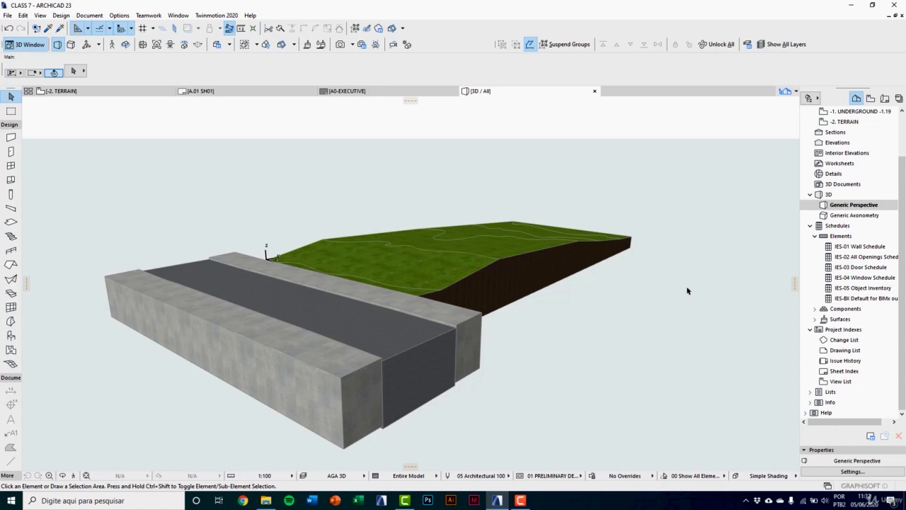
Draw a straight vertical wall in the empty area beside the terrain on the -2. TERRAIN floor plan
key(F2)
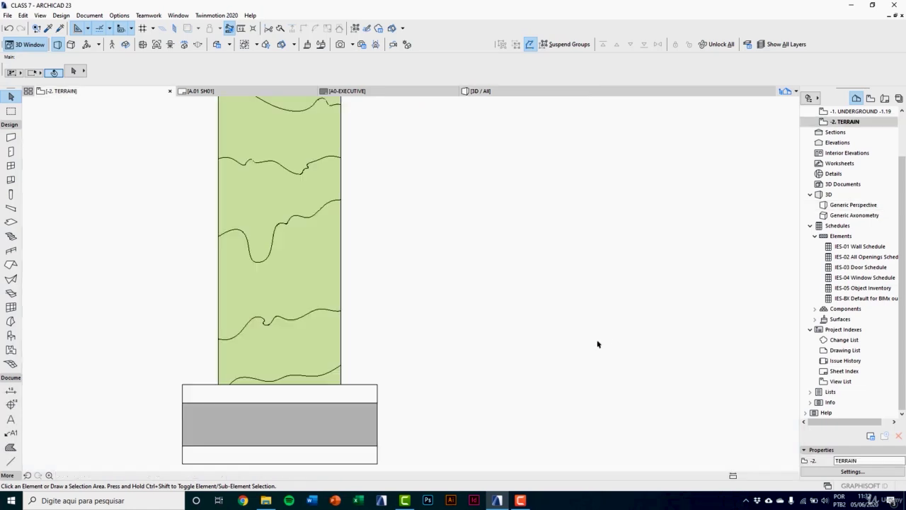
click(11, 136)
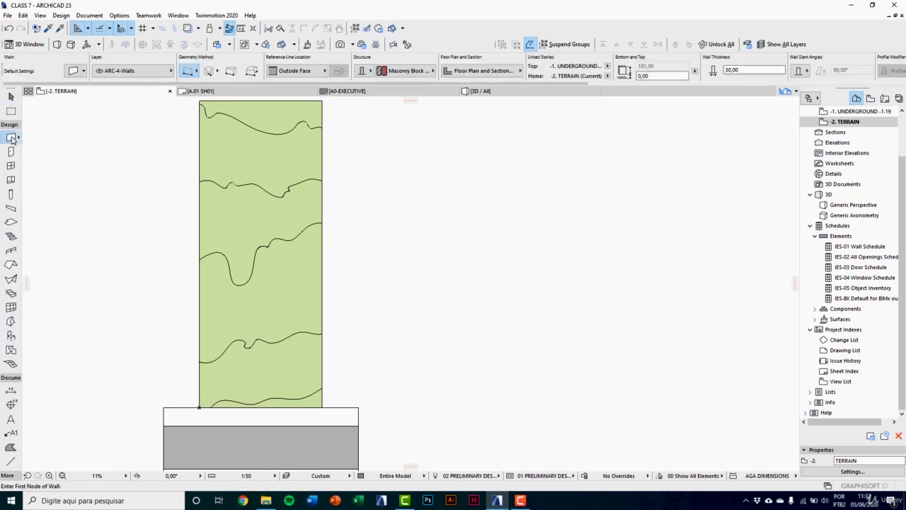
click(192, 72)
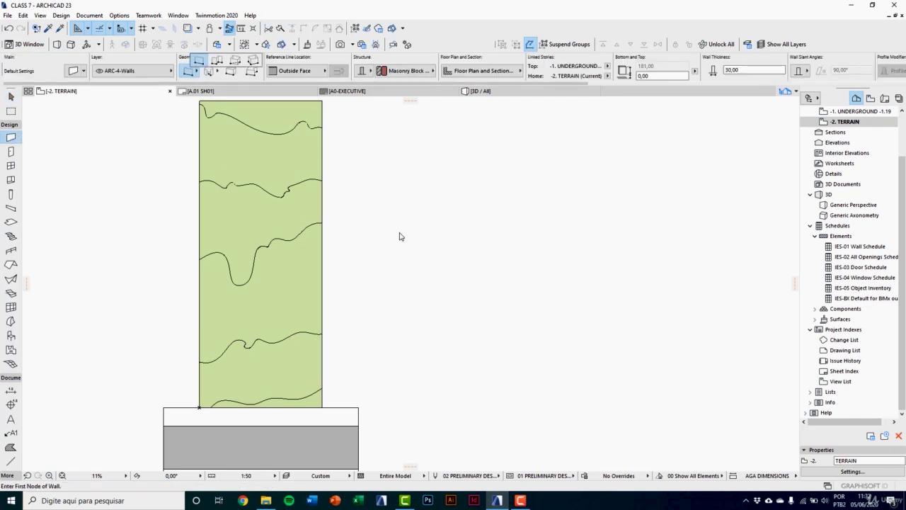
scroll(478, 396, up, 3)
scroll(478, 396, up, 2)
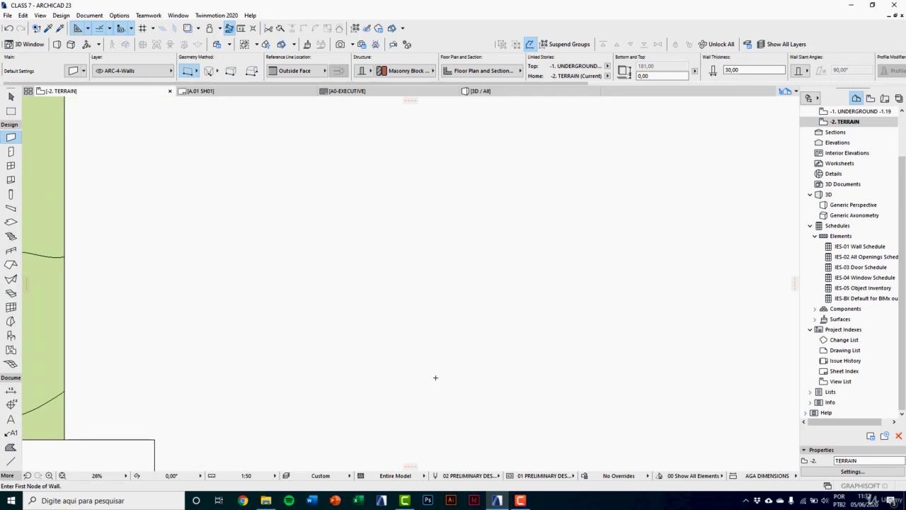
click(433, 378)
click(434, 285)
scroll(441, 340, up, 4)
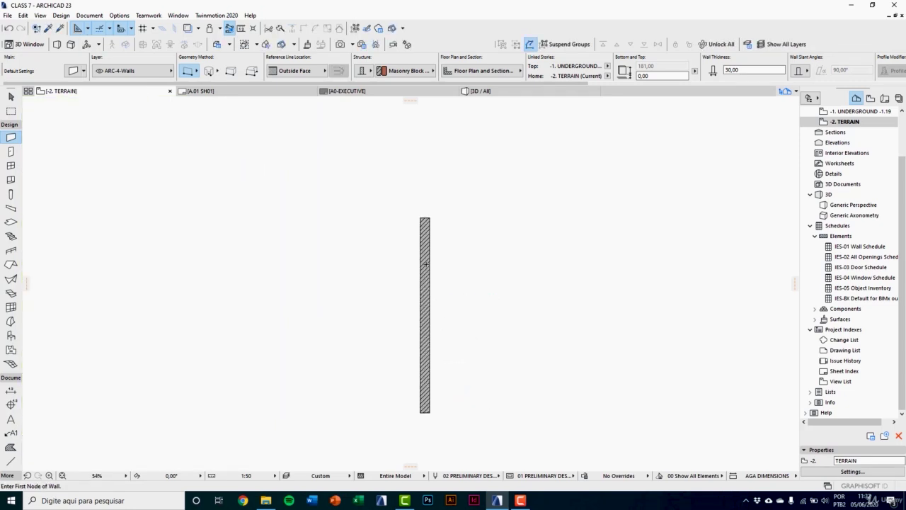
key(Escape)
Open the new wall's settings and enable the surface overrides for its outside face, edges and inside face
click(426, 248)
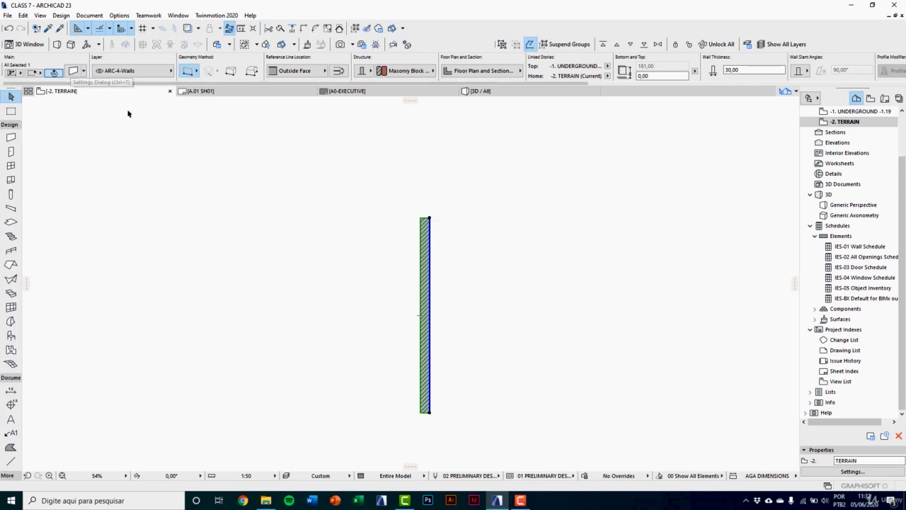
click(72, 71)
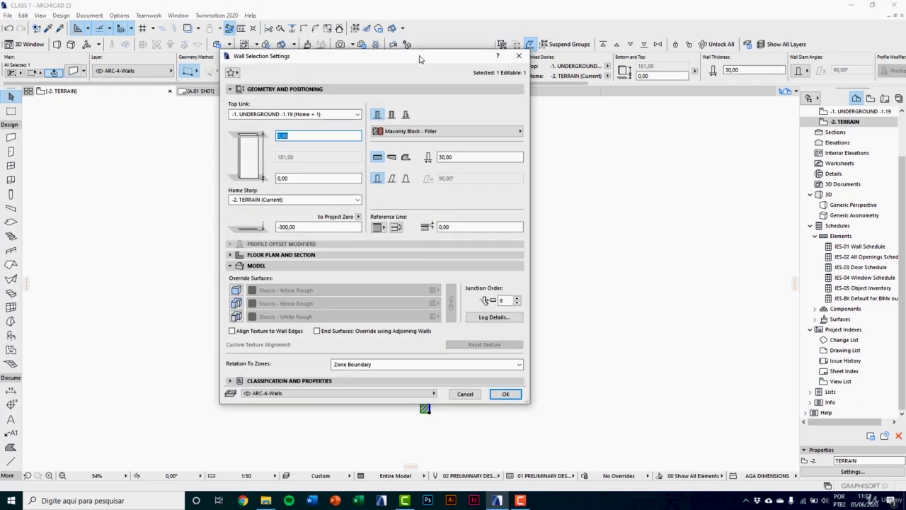
drag(421, 57, 368, 56)
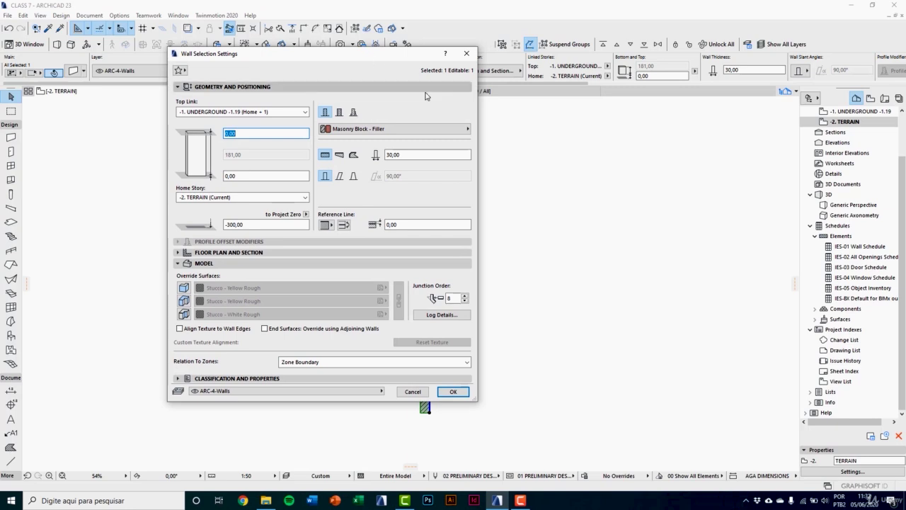
click(403, 129)
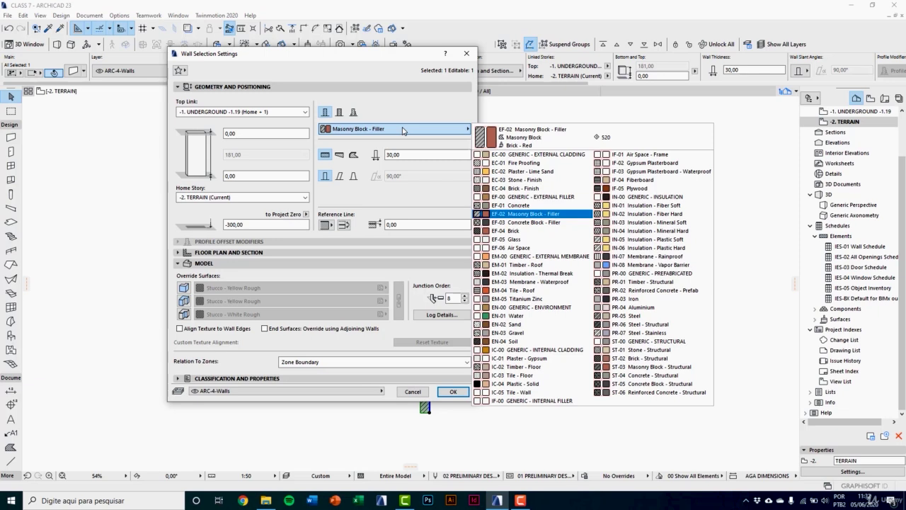
click(371, 201)
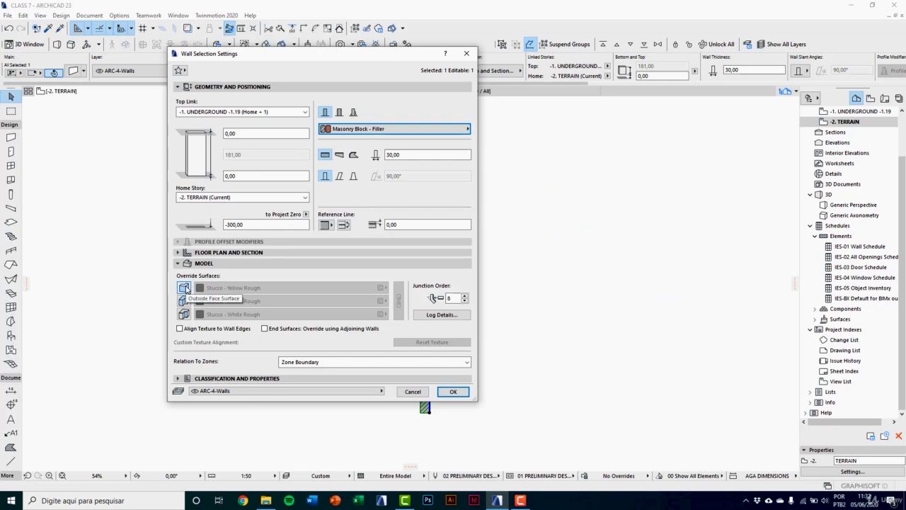
click(184, 288)
click(184, 301)
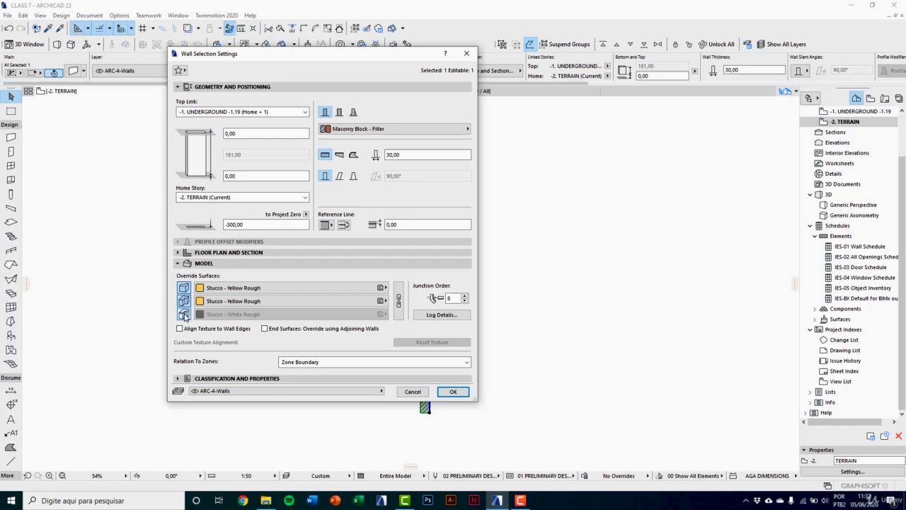
click(184, 314)
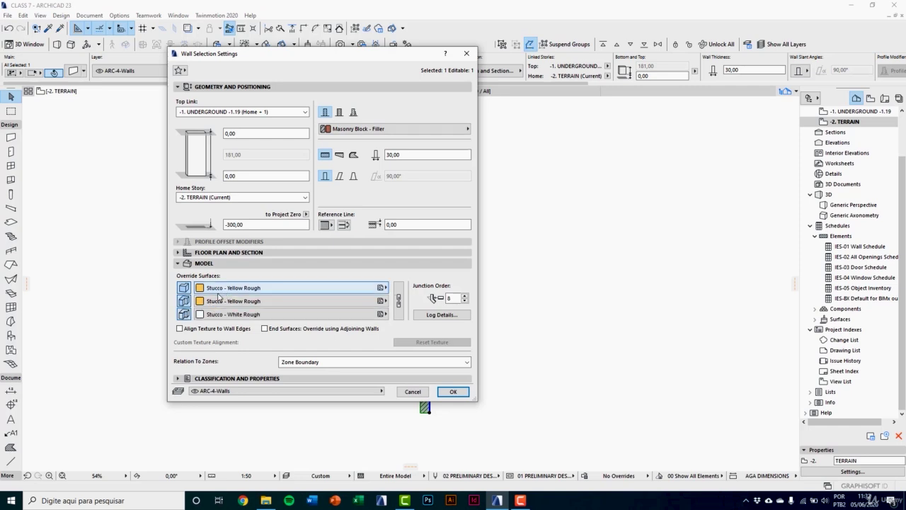
Link the three override surfaces and set them all to Paint - Titanium White
click(399, 300)
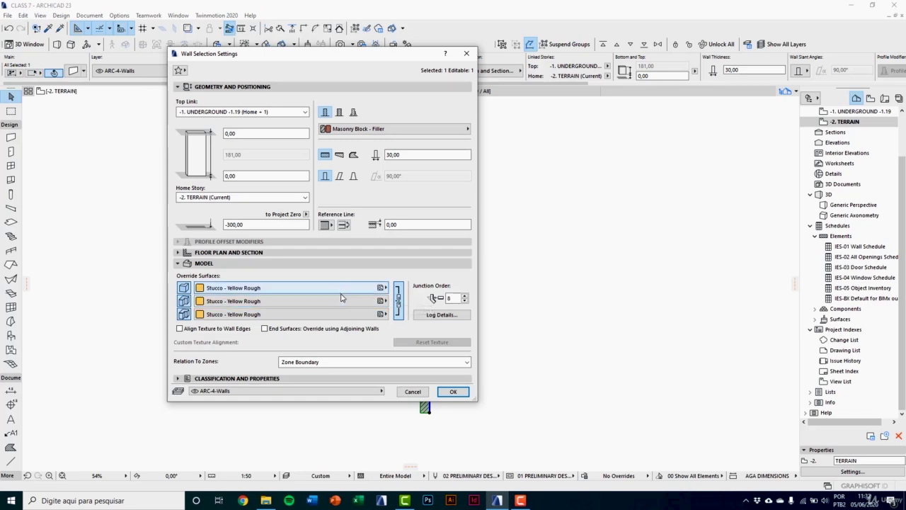
click(383, 287)
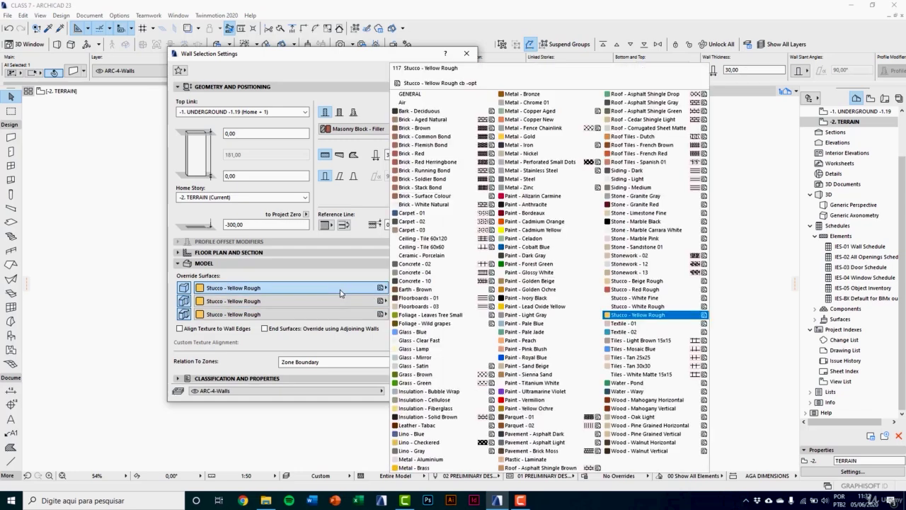
click(522, 383)
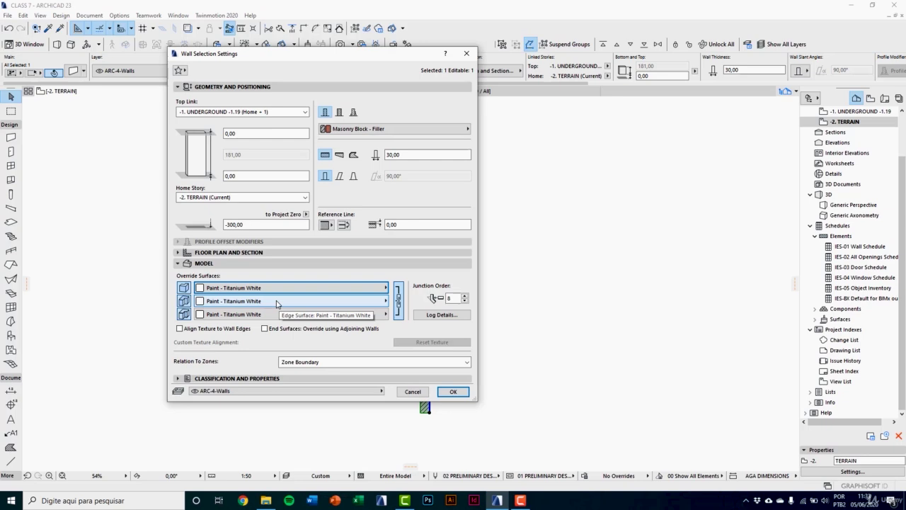
click(454, 393)
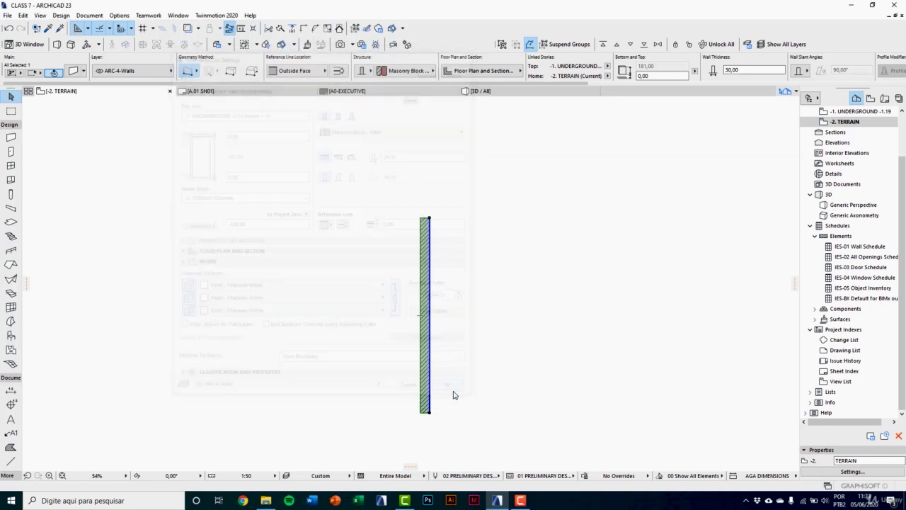
scroll(440, 382, up, 2)
click(441, 381)
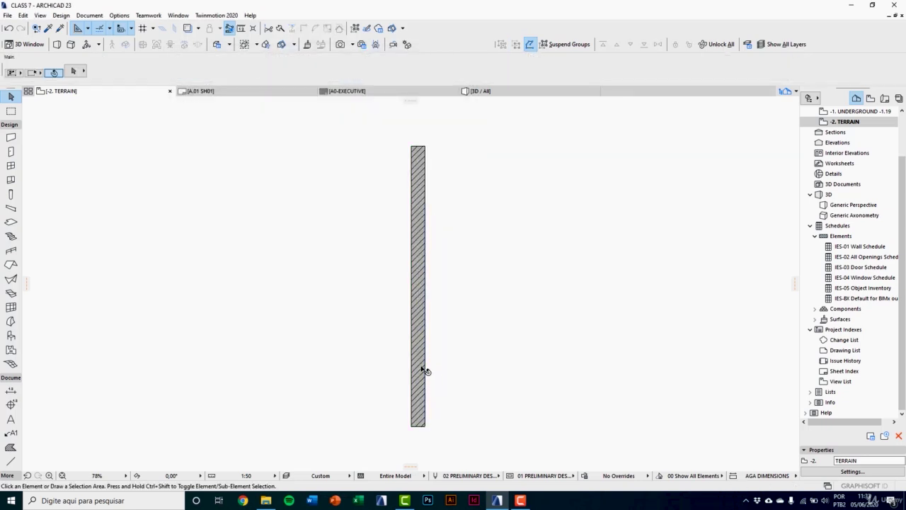
In the 3D view, unlink the wall's override surfaces and turn off the override of its inside face
key(F3)
shift+middle_drag(386, 325, 445, 373)
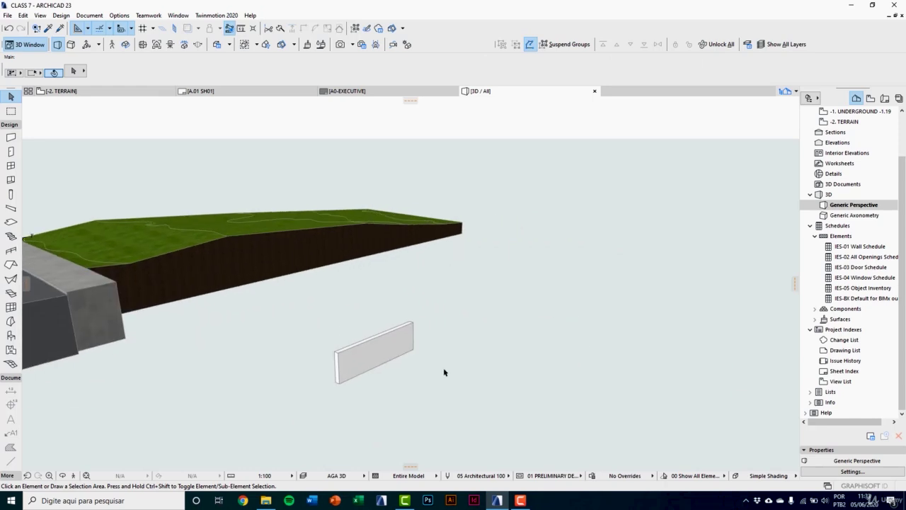
scroll(294, 375, up, 6)
shift+middle_drag(344, 352, 423, 300)
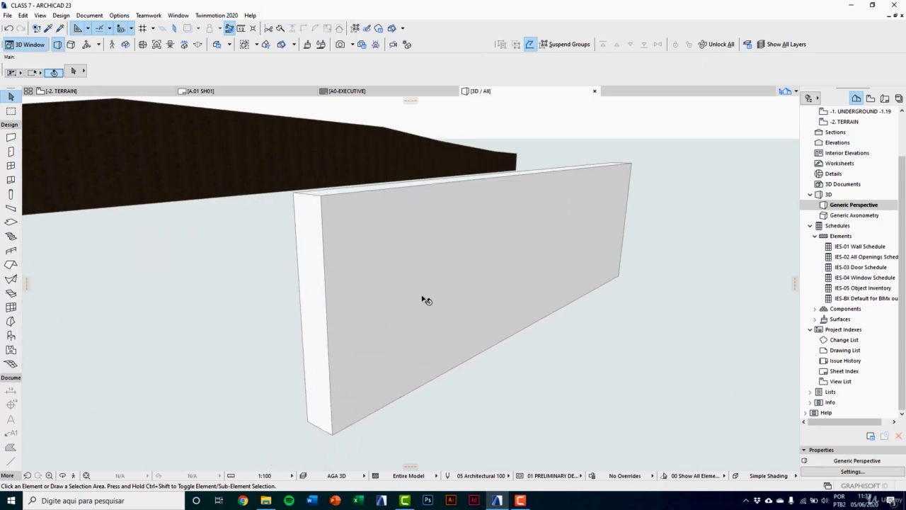
click(425, 300)
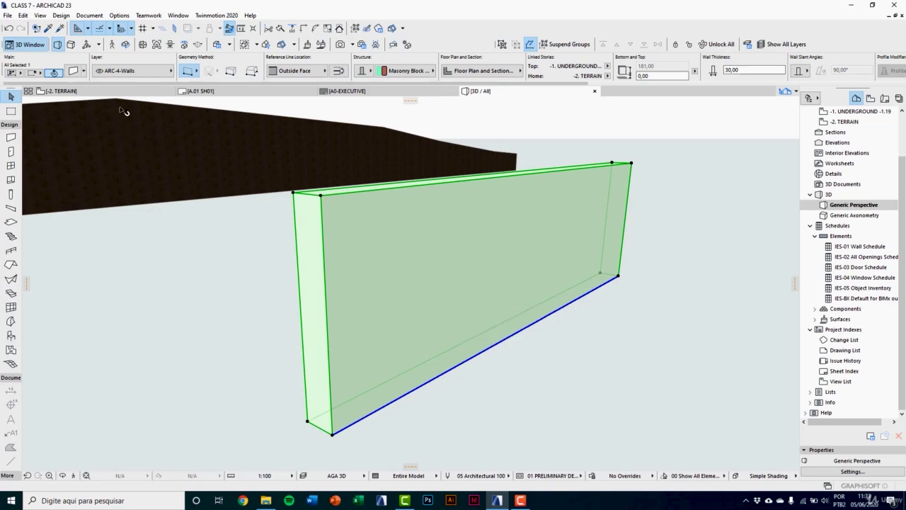
click(73, 71)
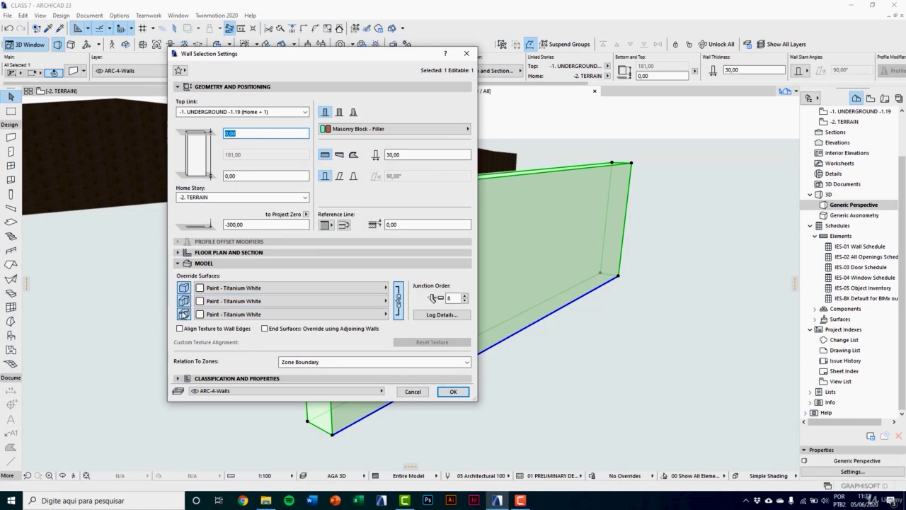
click(399, 302)
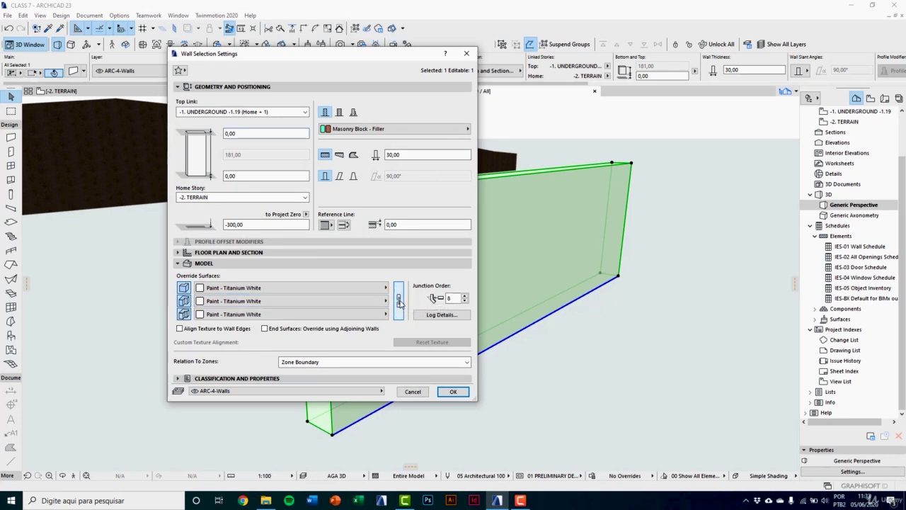
click(185, 315)
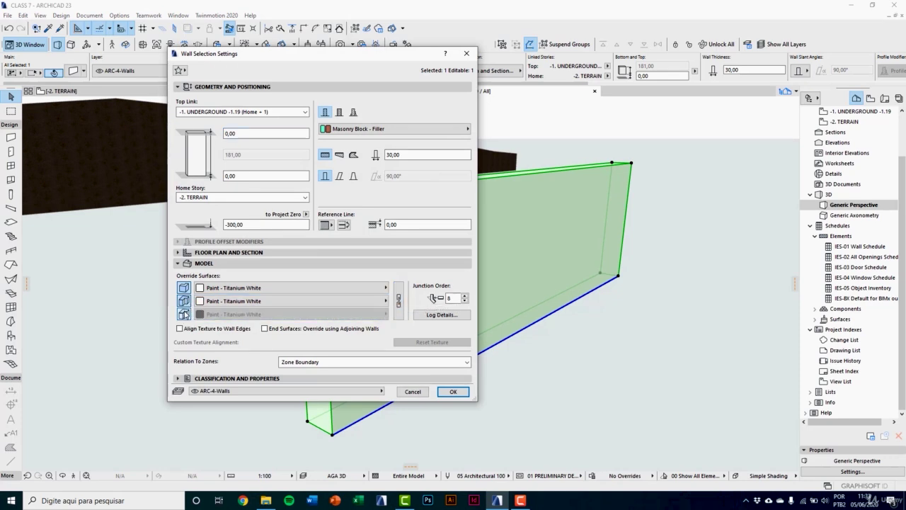
click(453, 392)
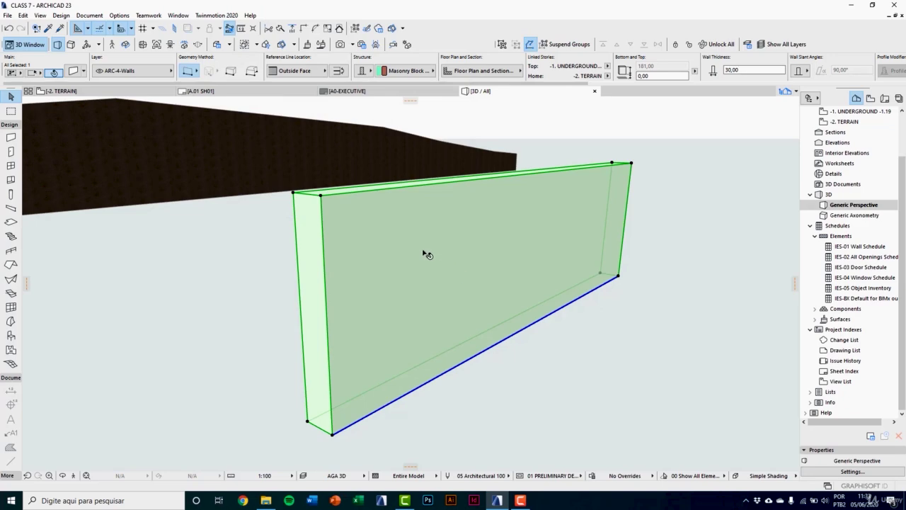
Relink the wall's override surfaces and set the outside face and edges to Stone - Granite Gray
shift+middle_drag(350, 310, 418, 235)
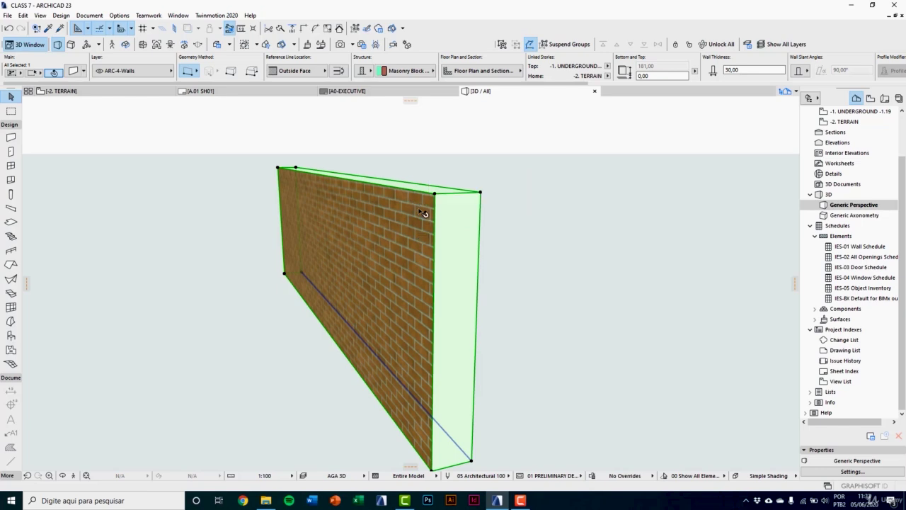
drag(423, 212, 405, 213)
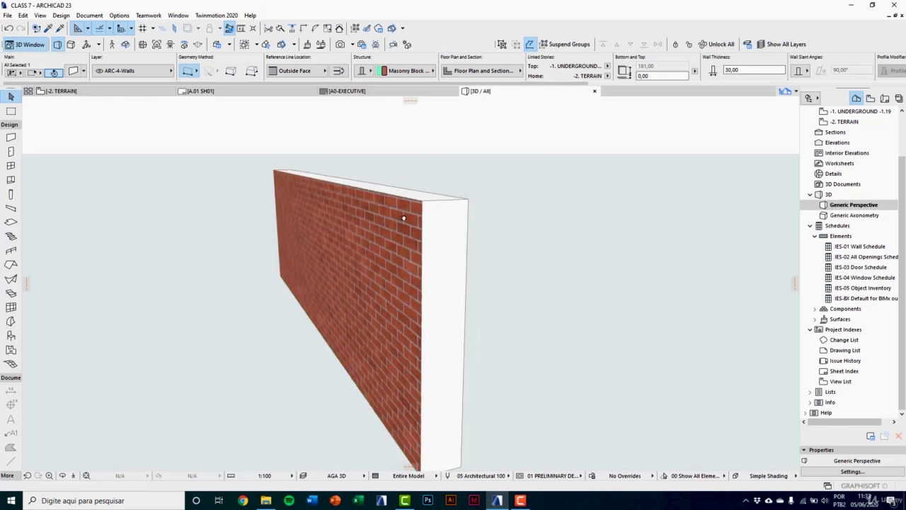
click(73, 70)
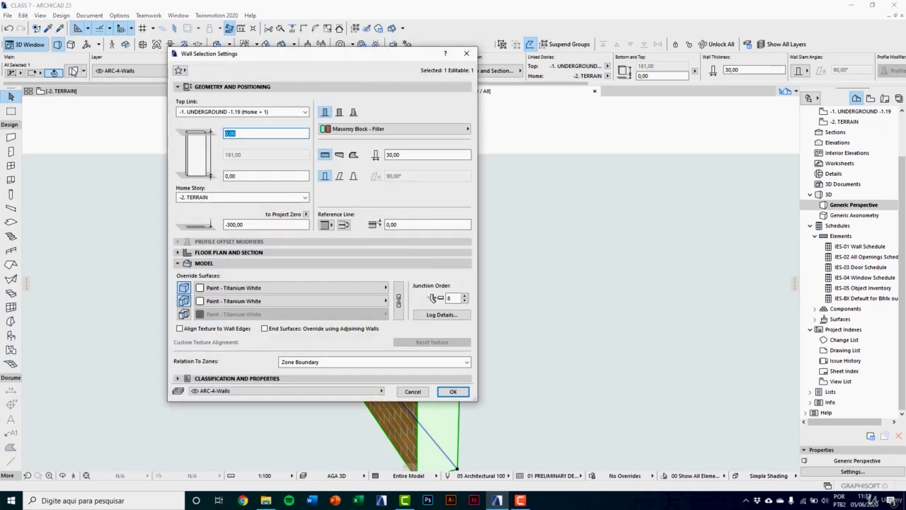
click(260, 288)
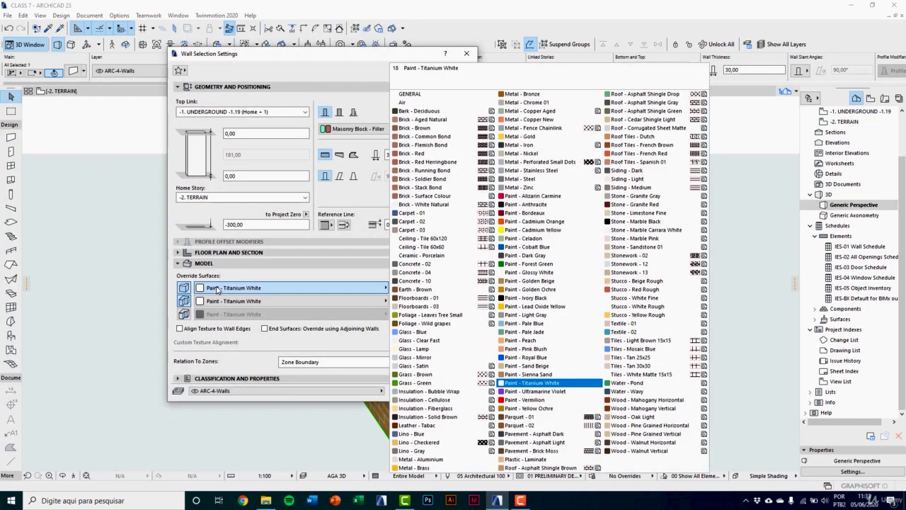
click(260, 292)
click(399, 301)
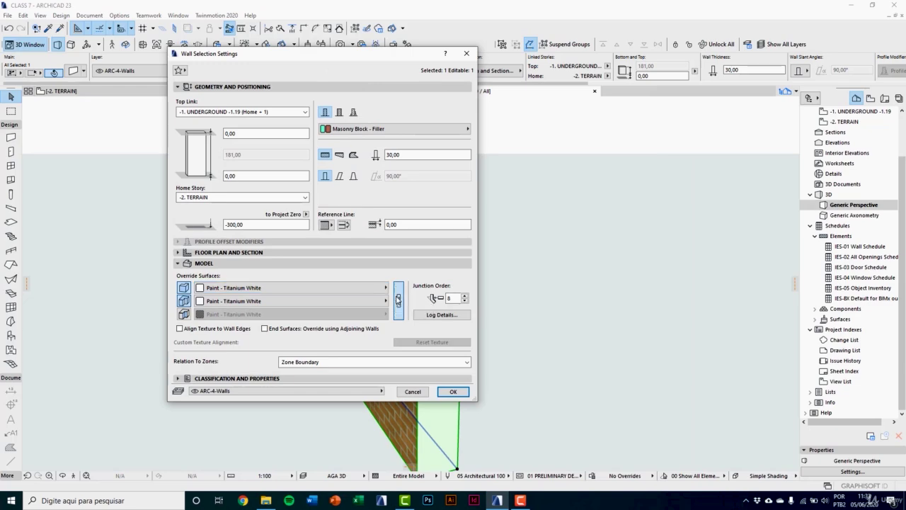
click(355, 291)
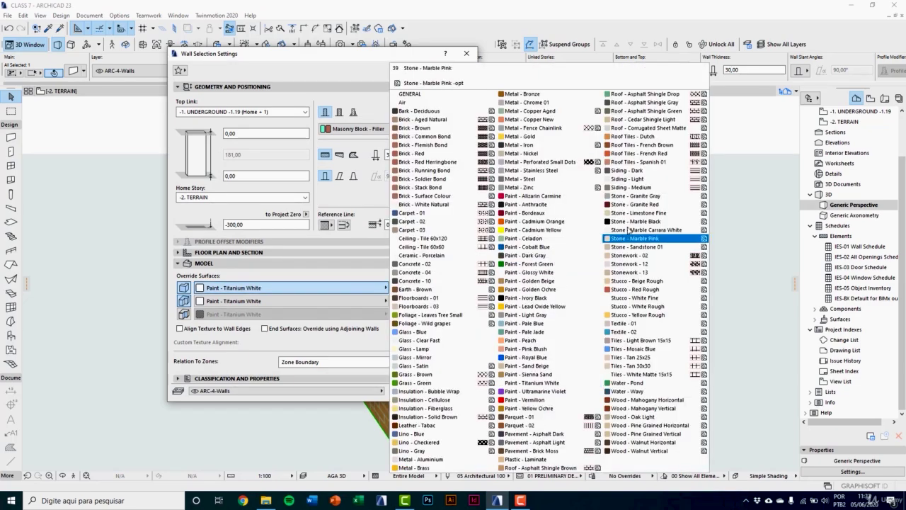
click(632, 196)
click(462, 390)
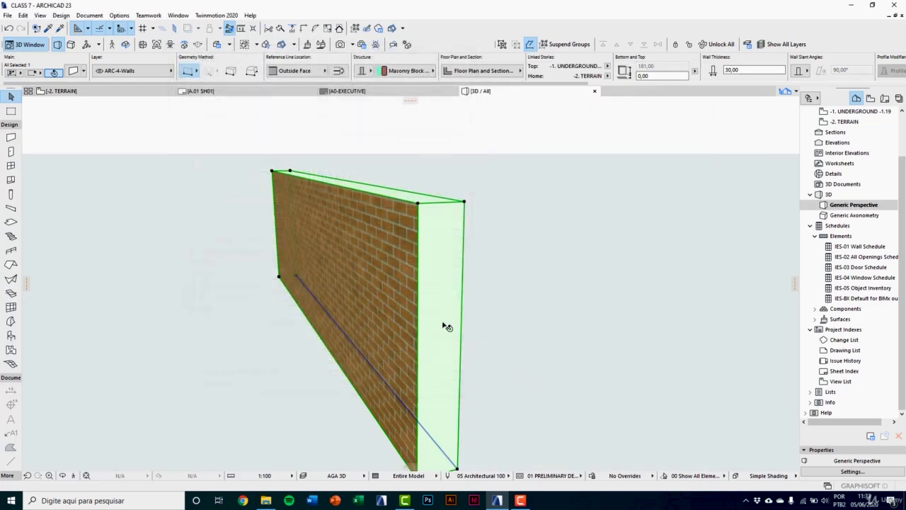
Change the wall's building material to Concrete and inspect its non-overridden face
shift+middle_drag(436, 267, 468, 275)
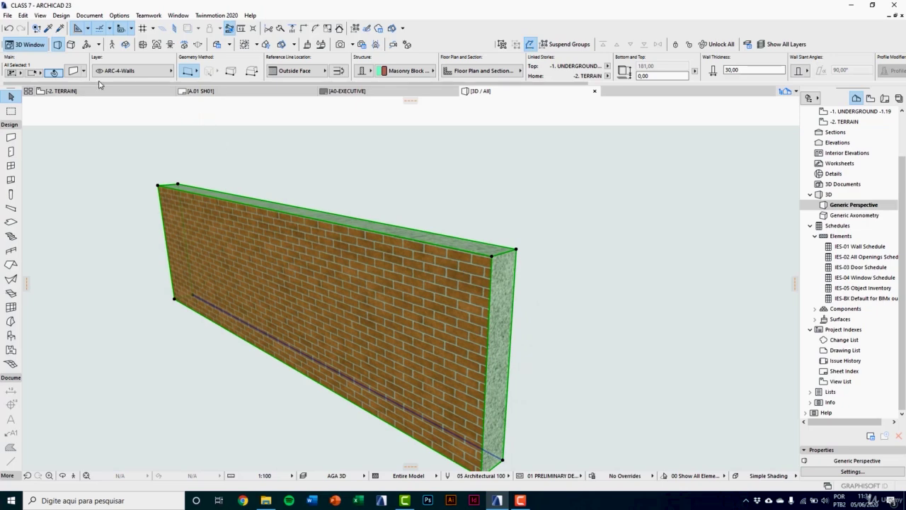
key(ctrl+t)
click(394, 128)
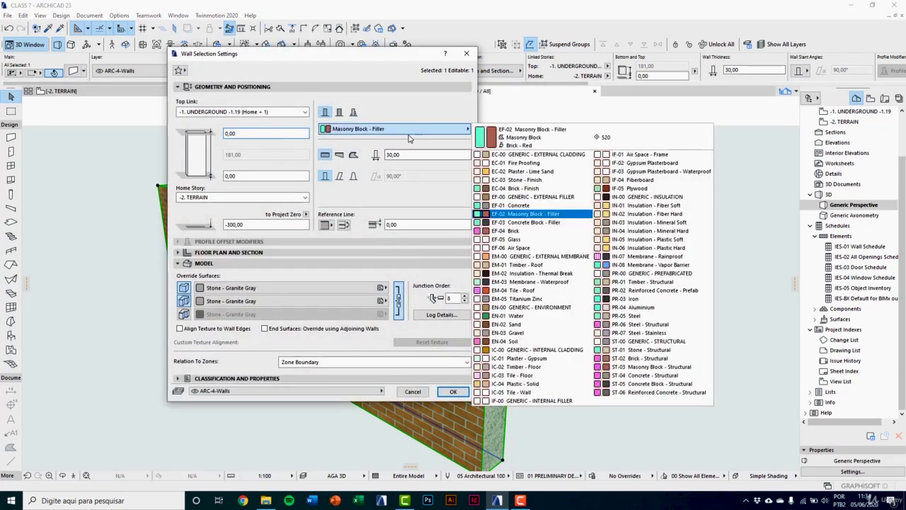
click(536, 206)
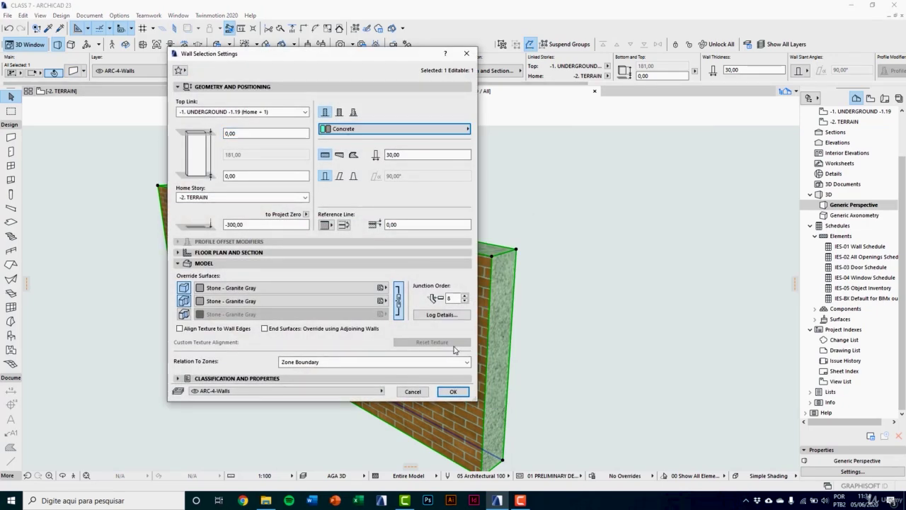
click(453, 391)
middle_drag(478, 360, 363, 353)
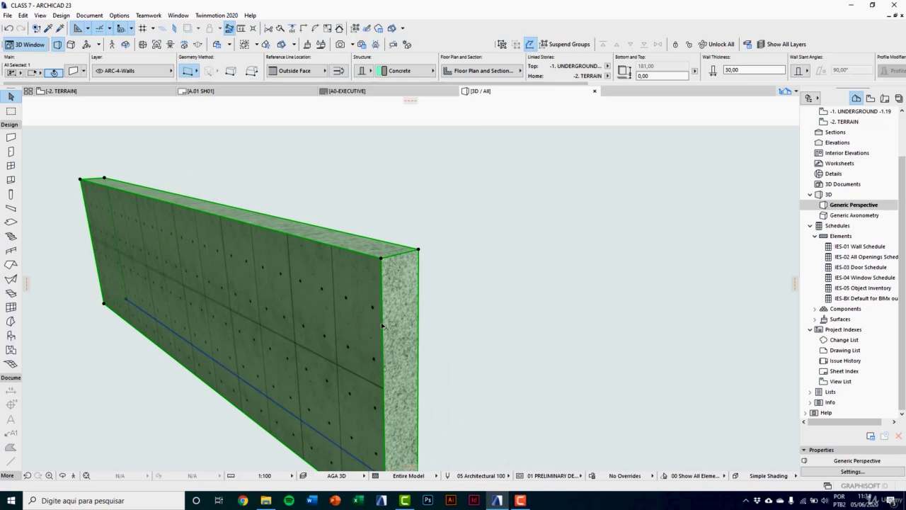
Return to the floor plan and change the wall's building material to Masonry Block - Filler
click(427, 386)
click(379, 314)
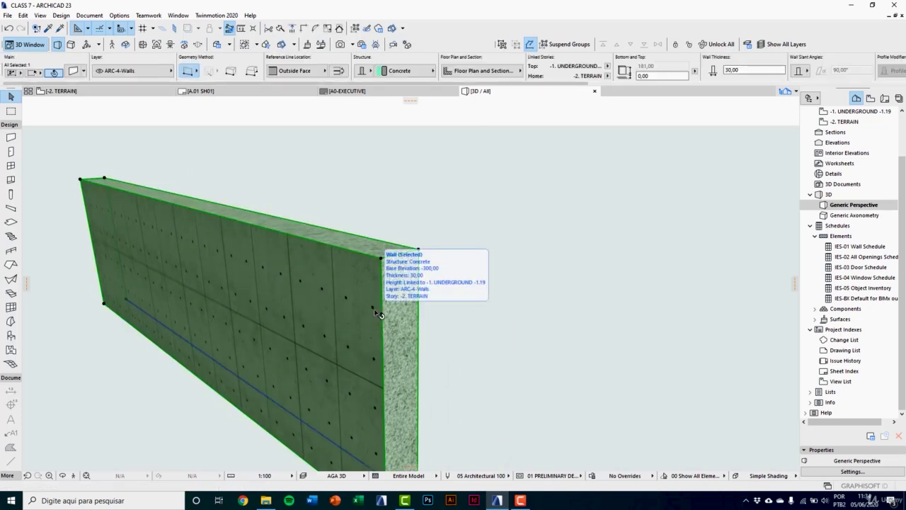
click(439, 330)
key(F2)
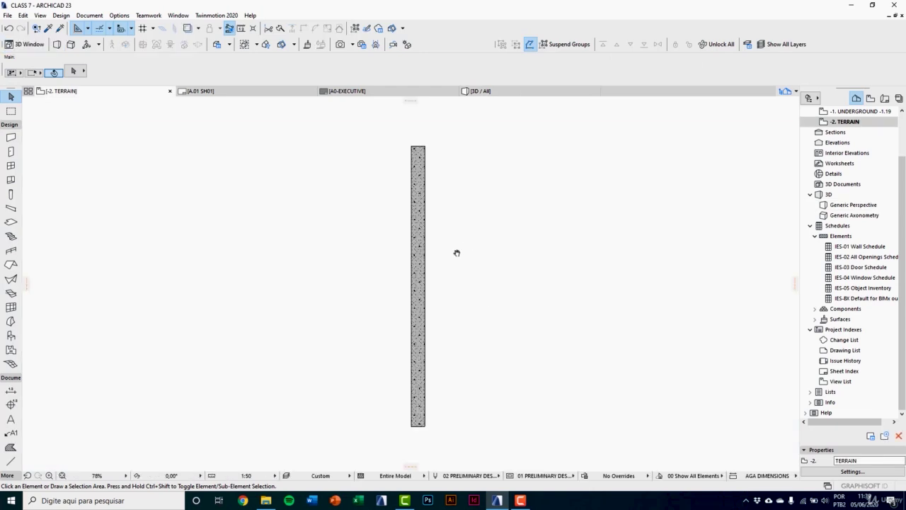
click(400, 177)
scroll(446, 173, up, 2)
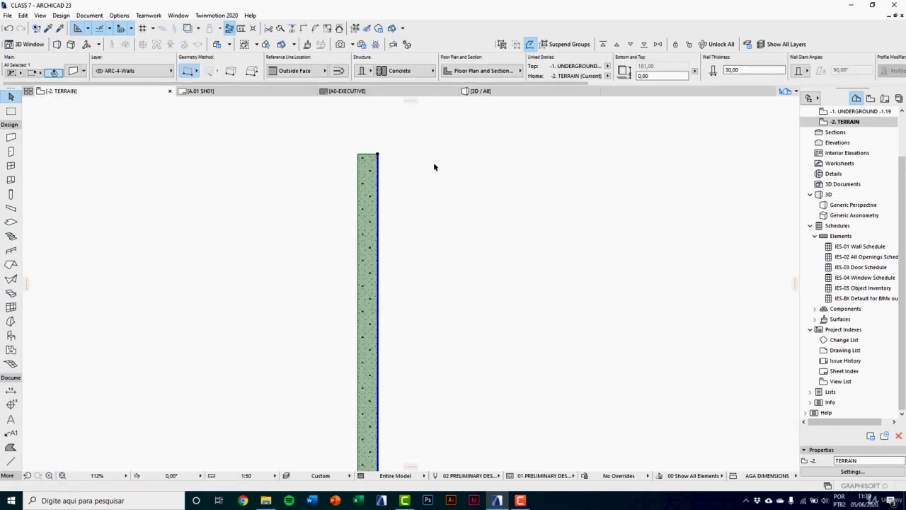
click(419, 77)
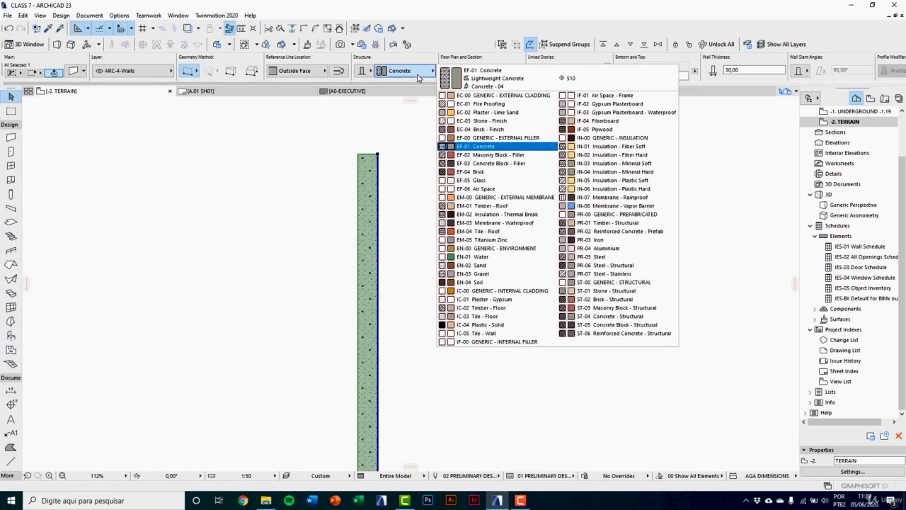
click(492, 156)
middle_drag(449, 184, 411, 206)
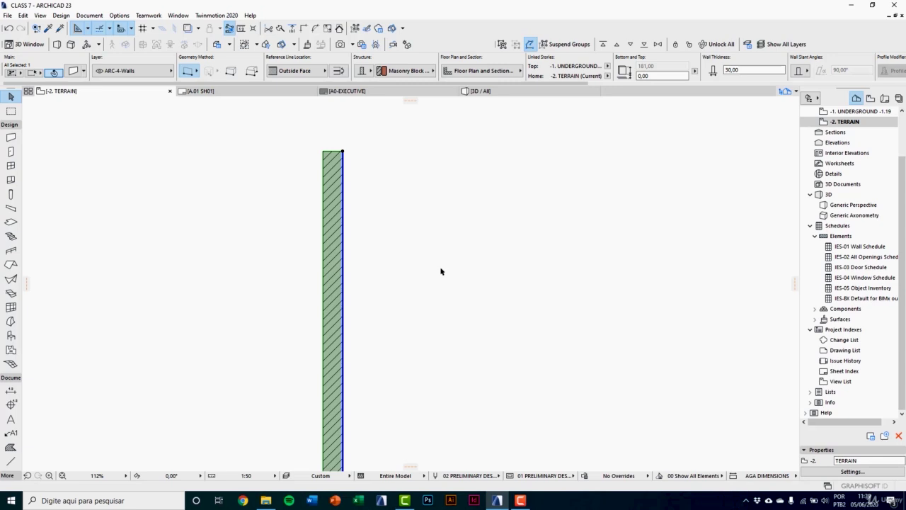
Open the Building Materials settings, sort the list by priority and keep Masonry Block - Filler selected
click(119, 15)
mouse_move(149, 27)
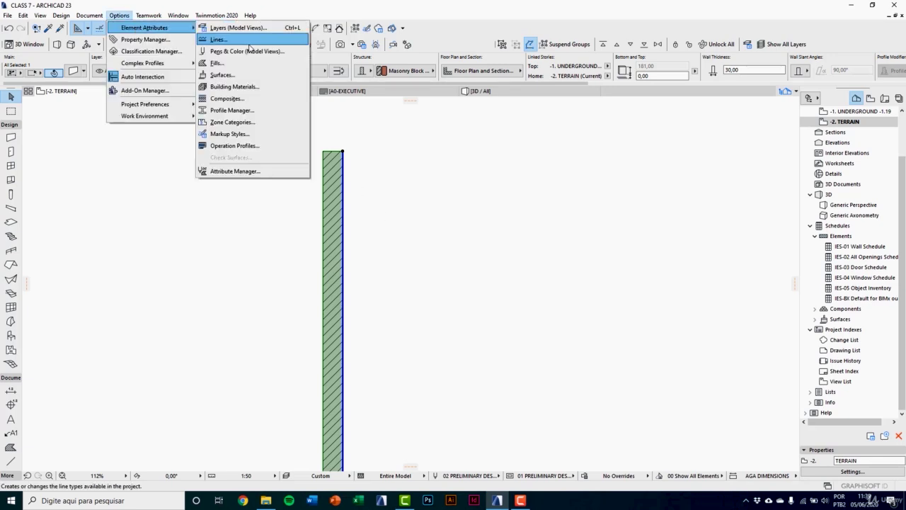
click(259, 86)
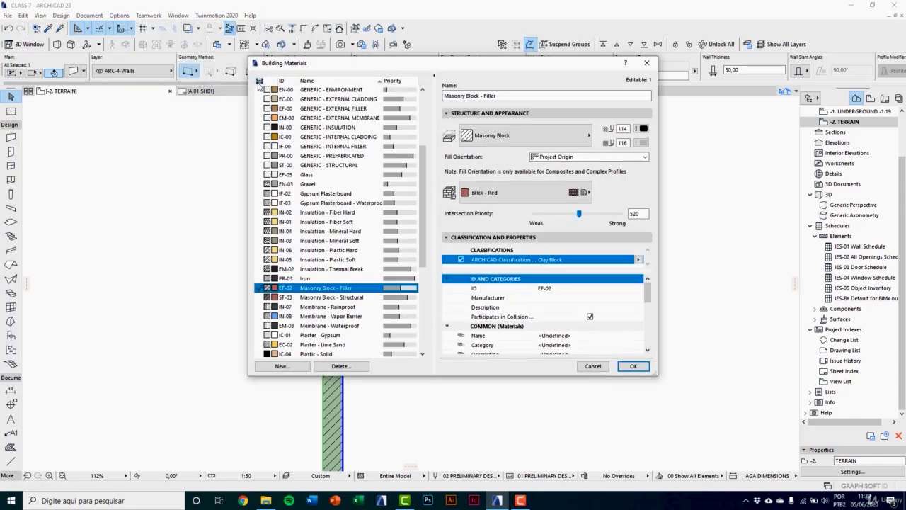
click(330, 85)
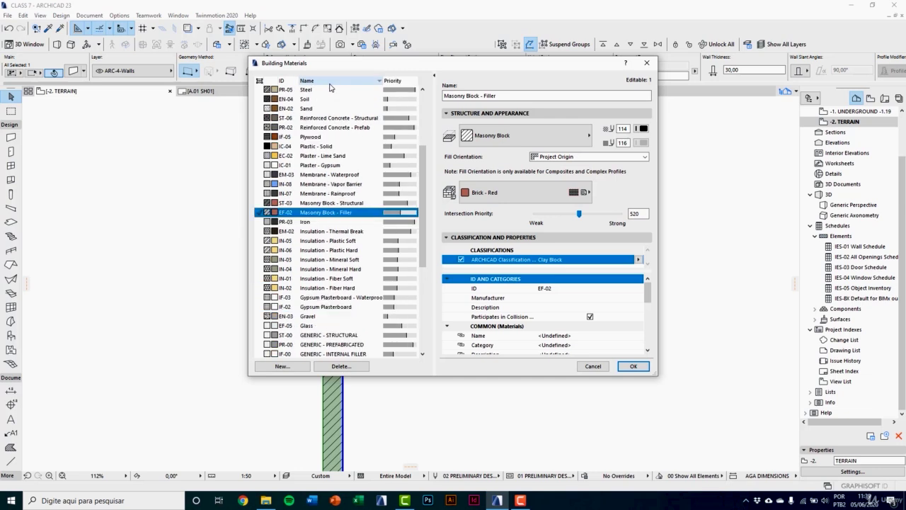
click(330, 85)
click(389, 82)
click(389, 82)
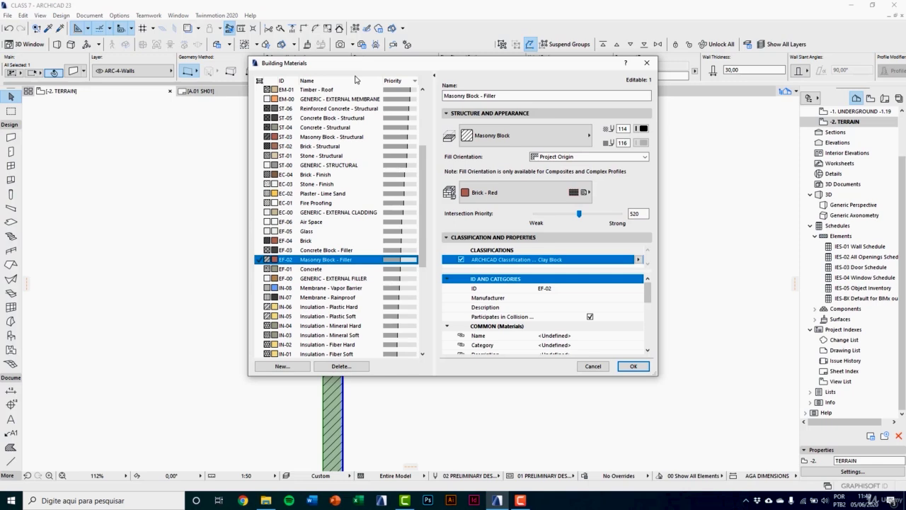
click(345, 251)
click(339, 261)
Set the cut fill background pen of Masonry Block - Filler to 126 (FUNDO BRANCO) and apply the change
click(531, 144)
click(530, 144)
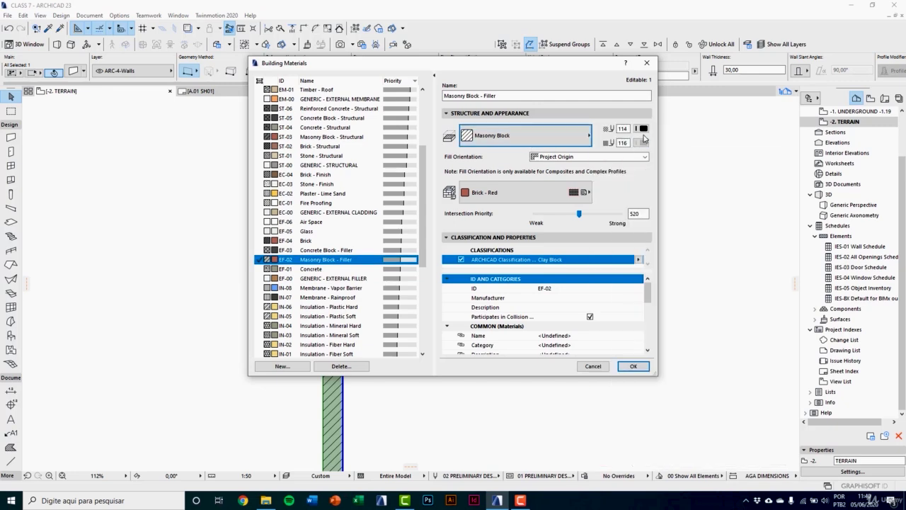
click(643, 129)
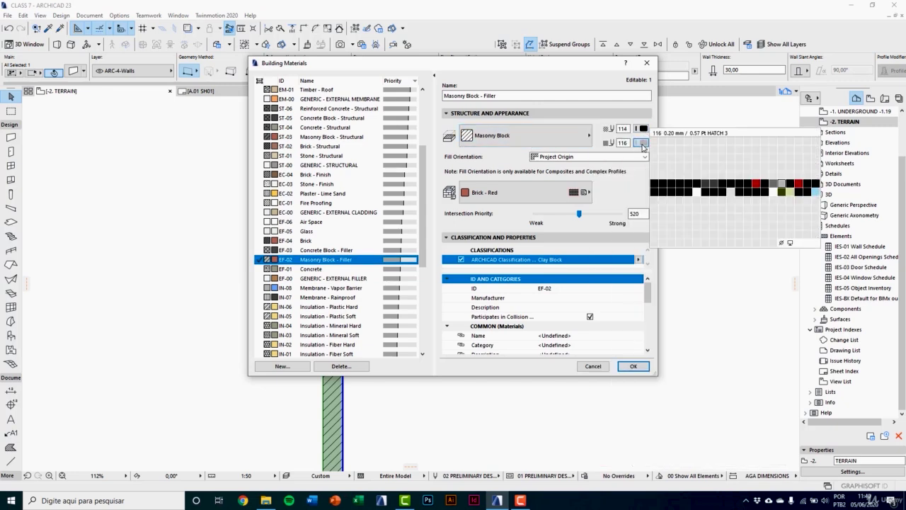
click(643, 130)
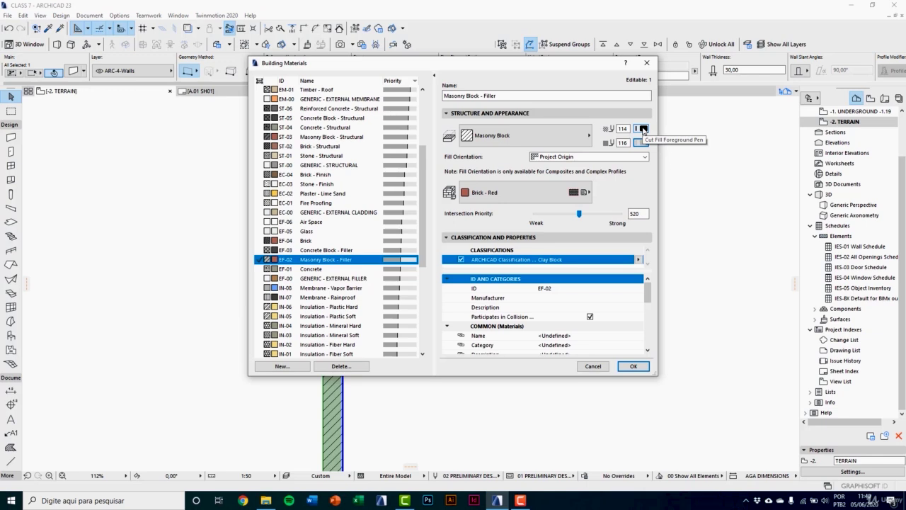
click(643, 129)
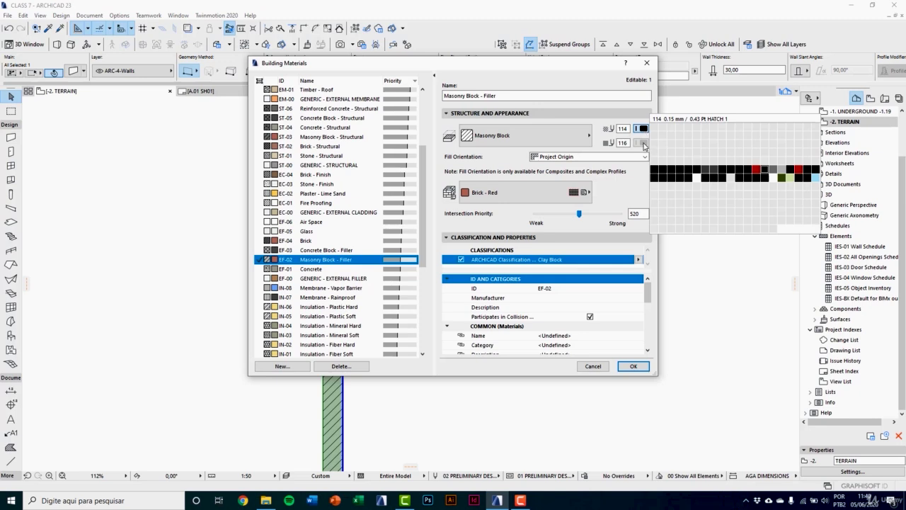
click(644, 144)
click(645, 144)
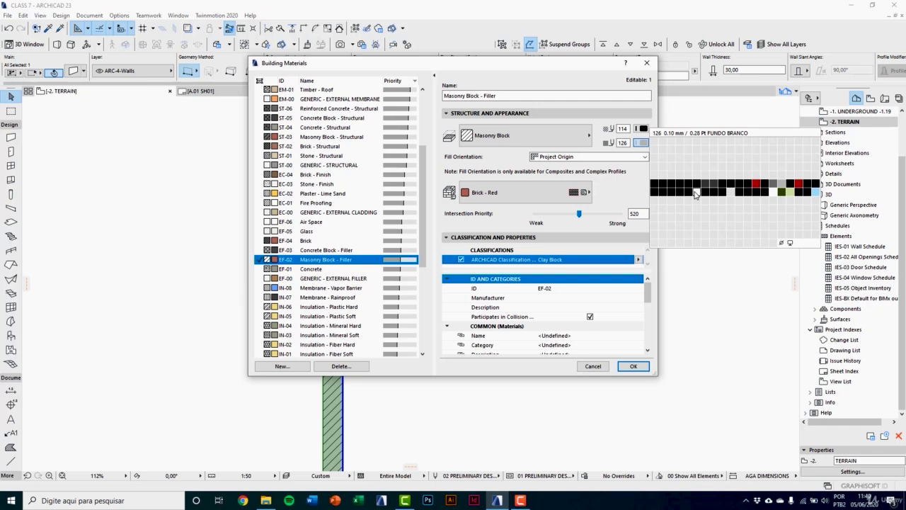
click(697, 195)
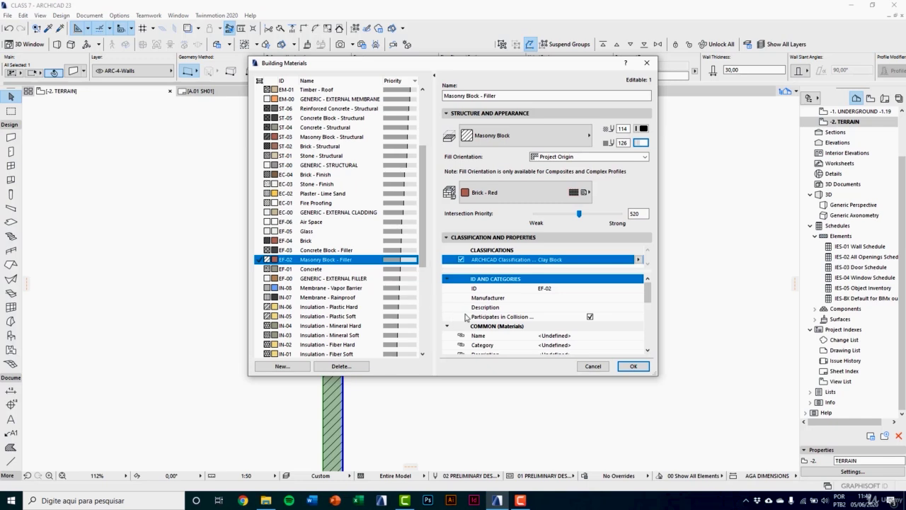
click(633, 367)
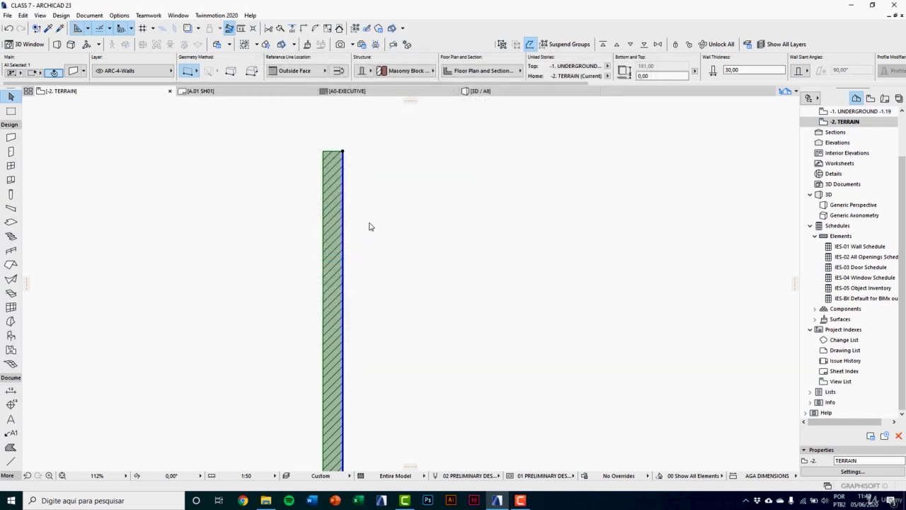
Place two parallel copies of the masonry wall side by side to the left of the original in the floor plan
scroll(369, 192, down, 3)
scroll(358, 185, up, 3)
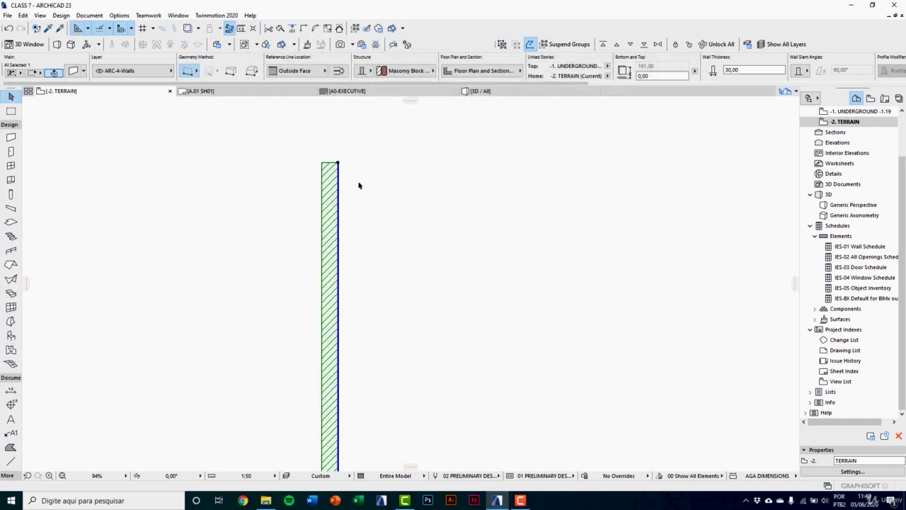
key(ctrl+shift+d)
click(325, 172)
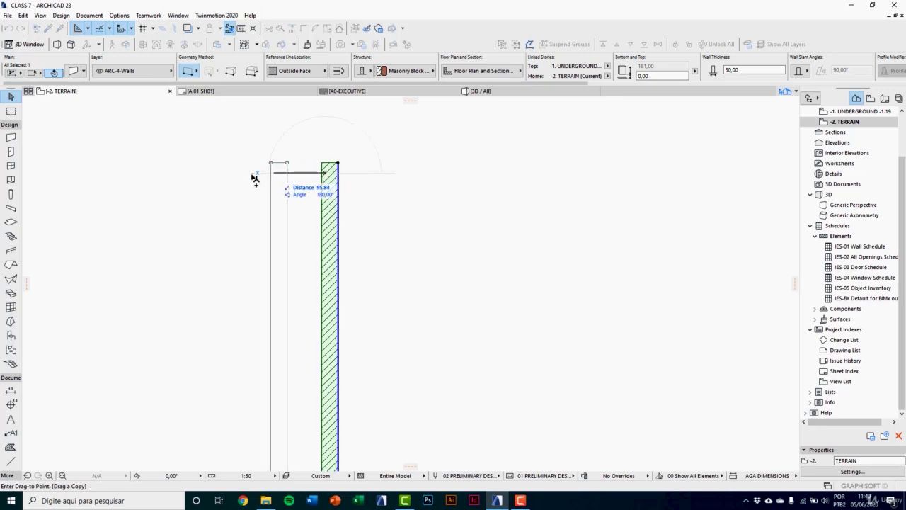
click(232, 179)
click(245, 163)
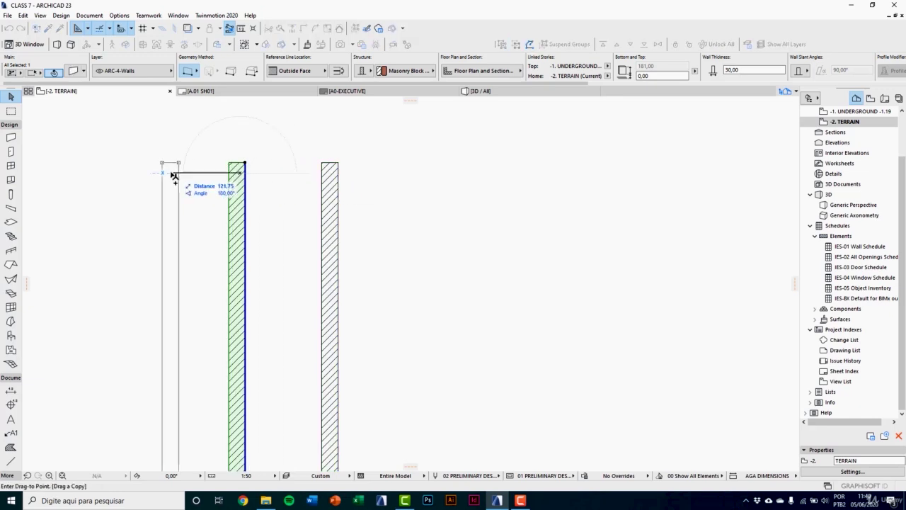
click(154, 165)
scroll(187, 181, down, 2)
scroll(187, 182, down, 1)
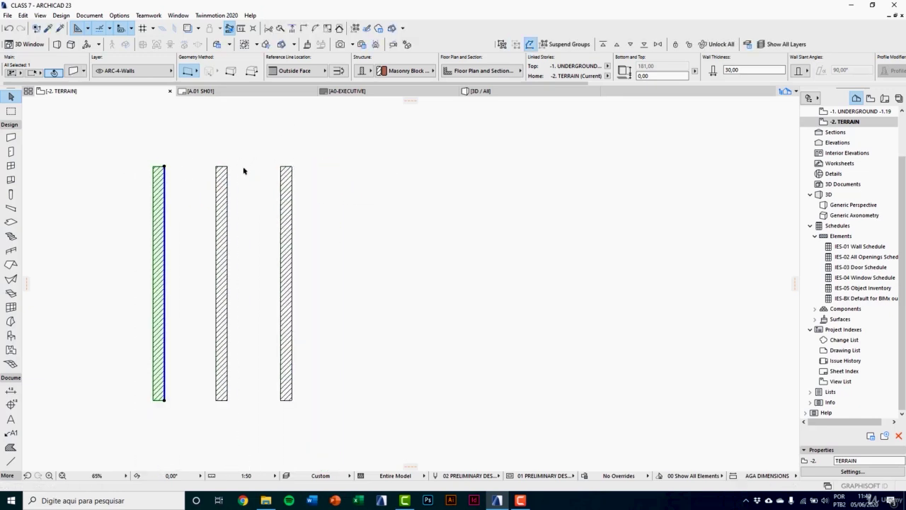
click(237, 107)
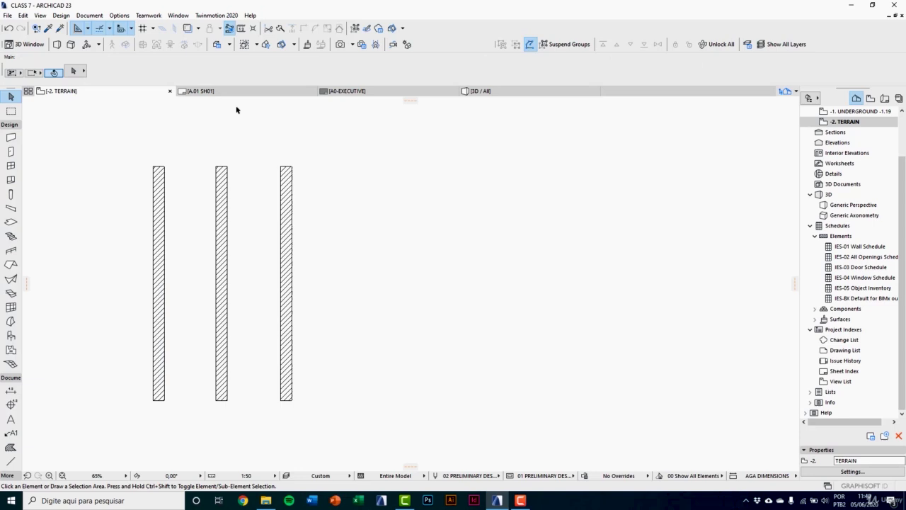
Set the cut fill background pen of the Masonry Block - Filler building material to 116 (HATCH 3)
click(119, 15)
mouse_move(169, 30)
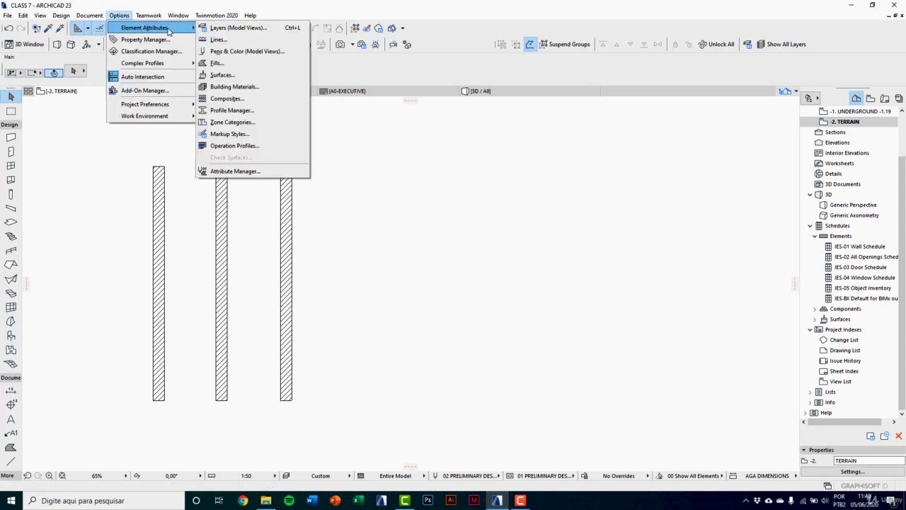
click(242, 86)
click(641, 143)
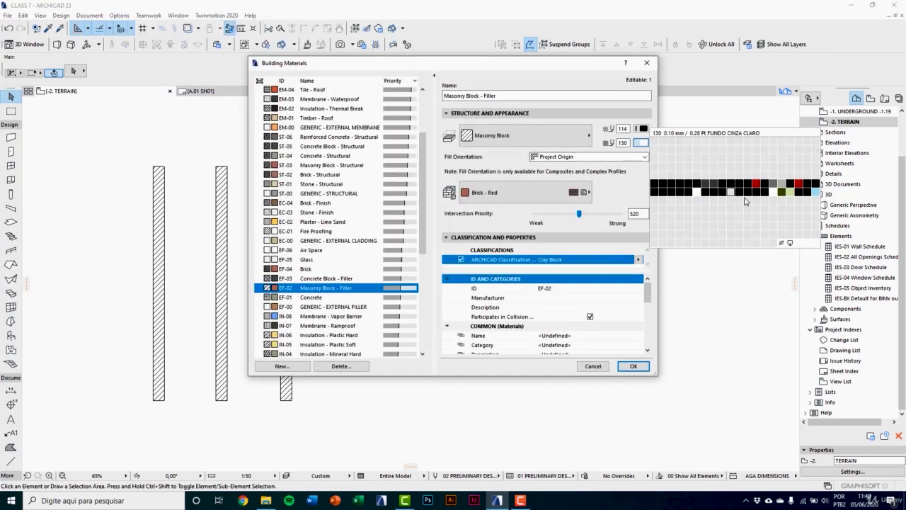
click(778, 187)
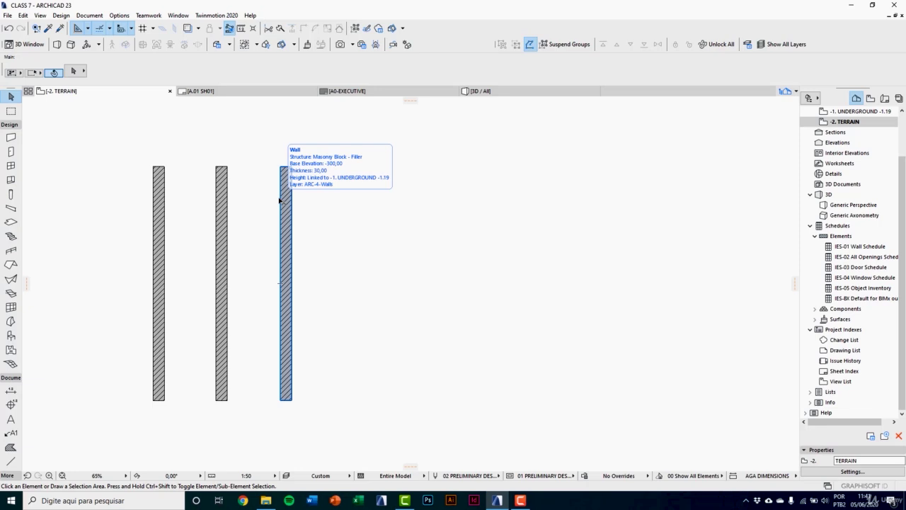
Reopen the Building Materials settings and examine the surfaces available for Masonry Block - Filler, keeping Brick - Red
click(119, 15)
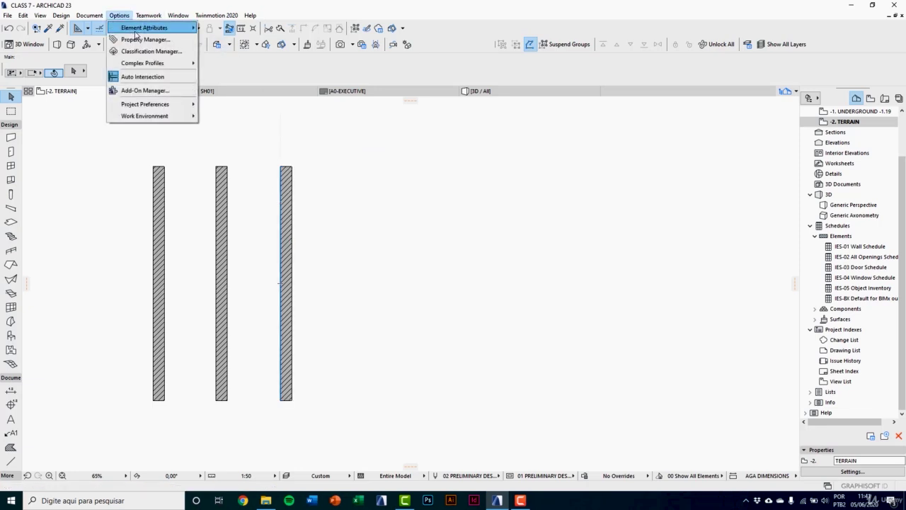
mouse_move(170, 32)
click(240, 87)
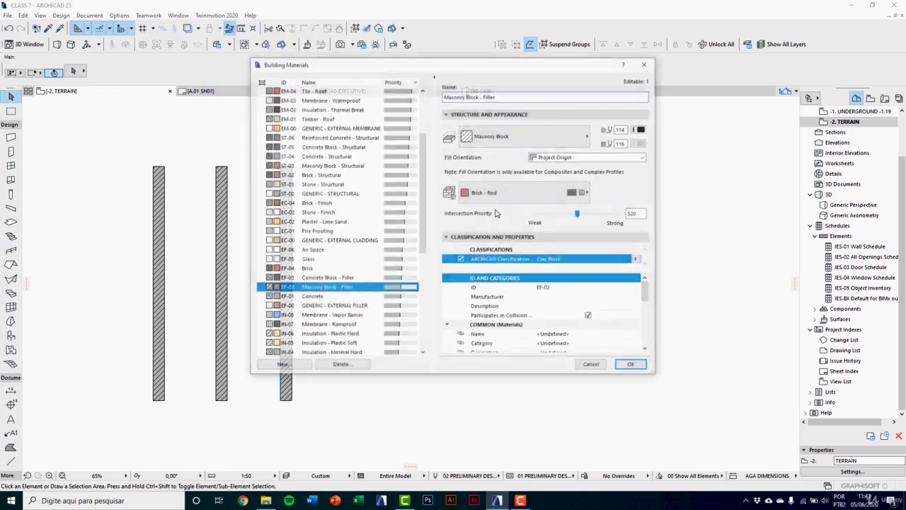
drag(390, 63, 475, 67)
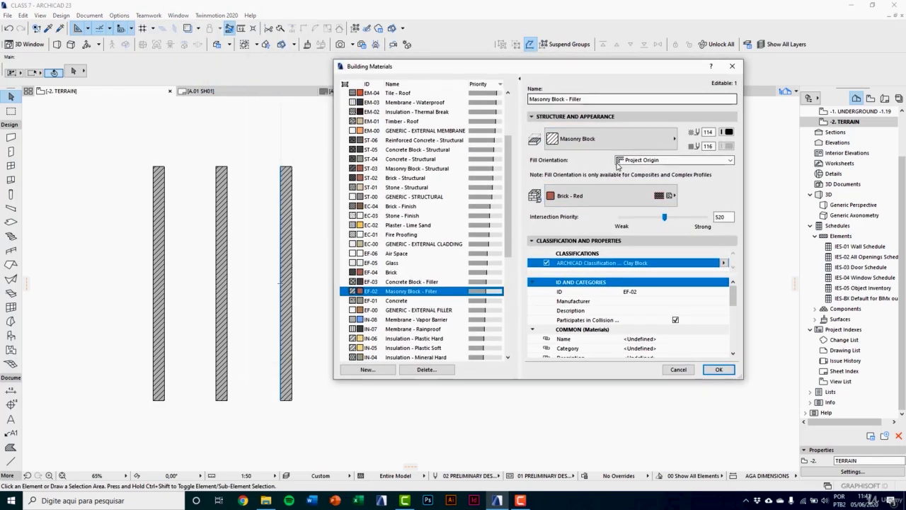
click(604, 196)
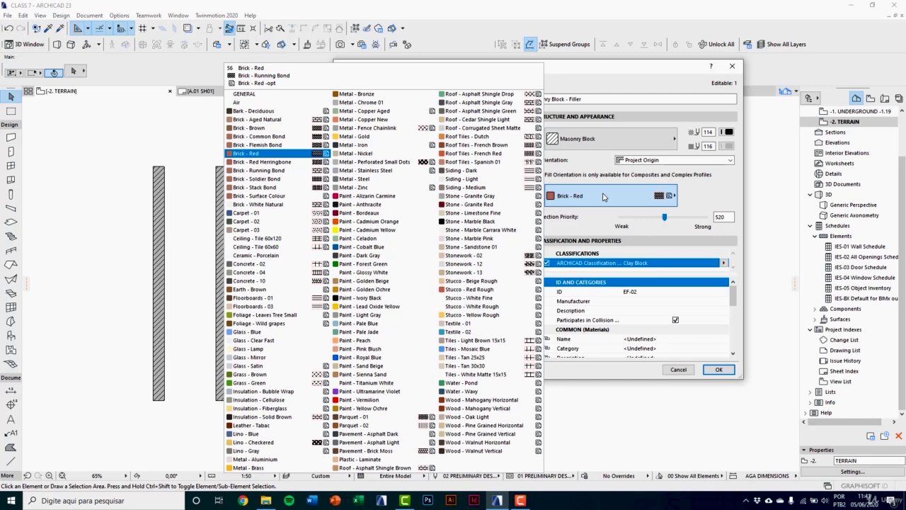
click(604, 197)
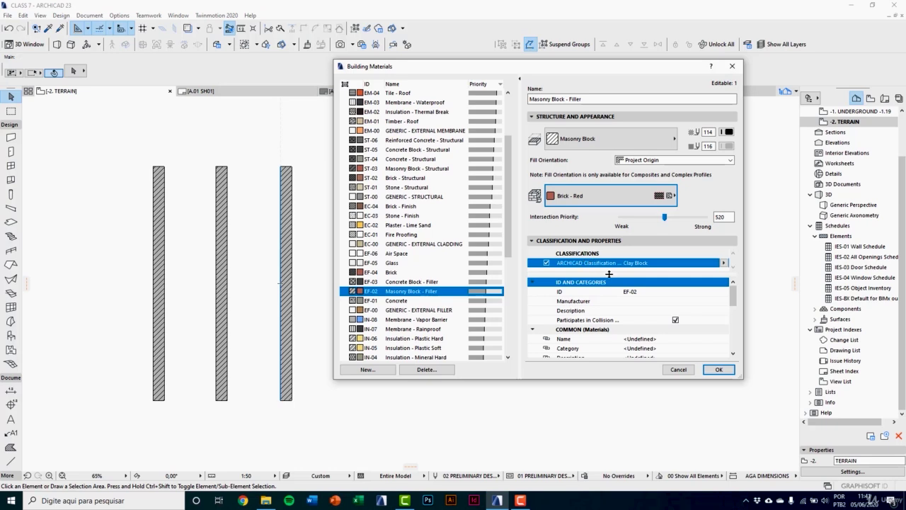
Enlarge the Building Materials dialog and examine the physical properties of Masonry Block - Filler, including density, heat capacity and embodied energy
click(602, 241)
click(603, 241)
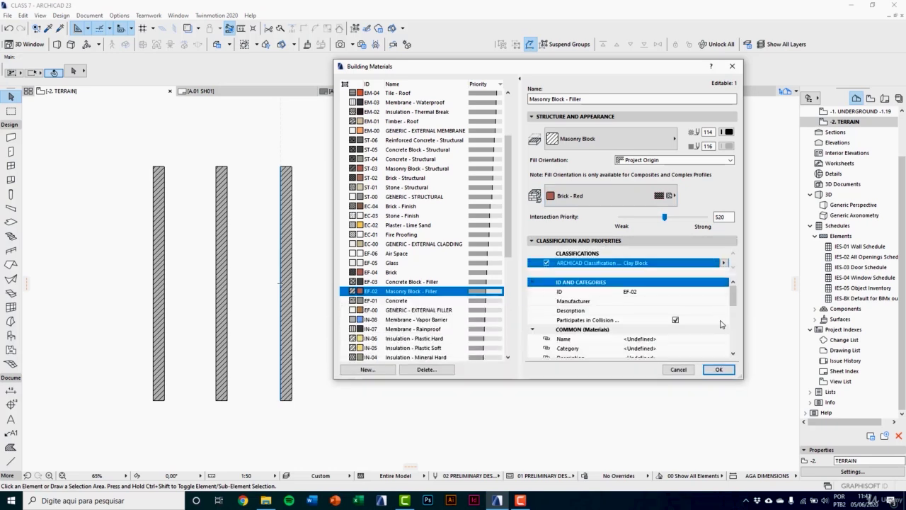
drag(739, 384, 733, 445)
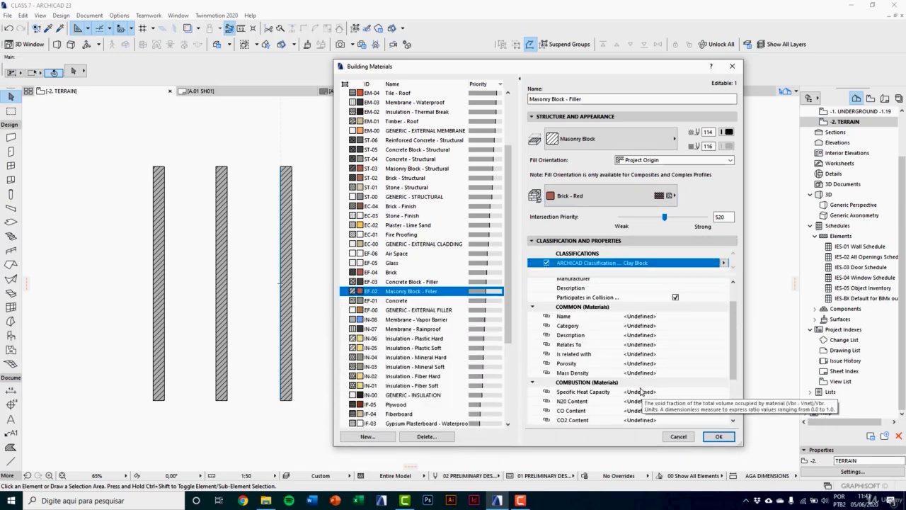
scroll(616, 368, down, 3)
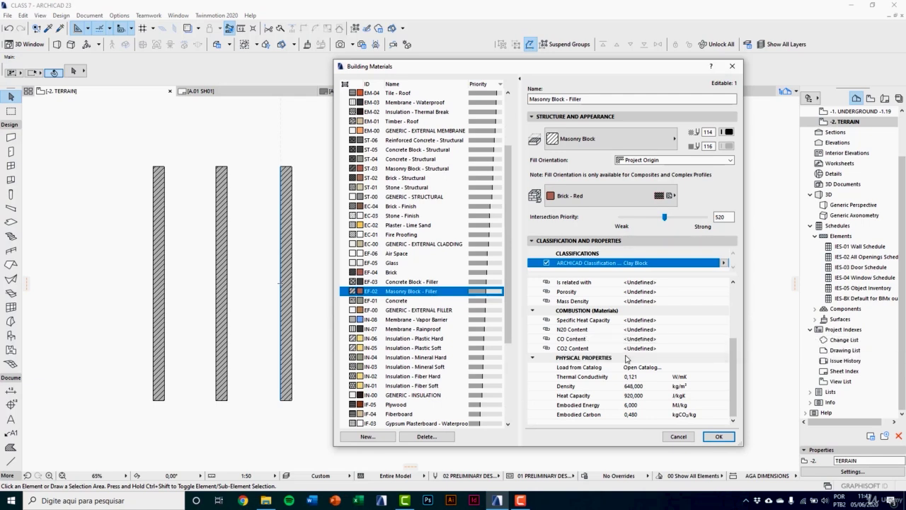
click(578, 388)
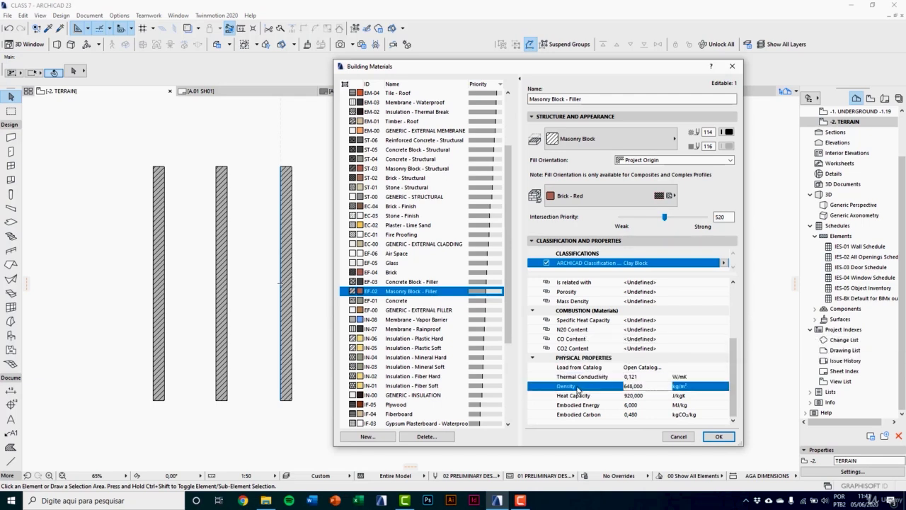
click(588, 396)
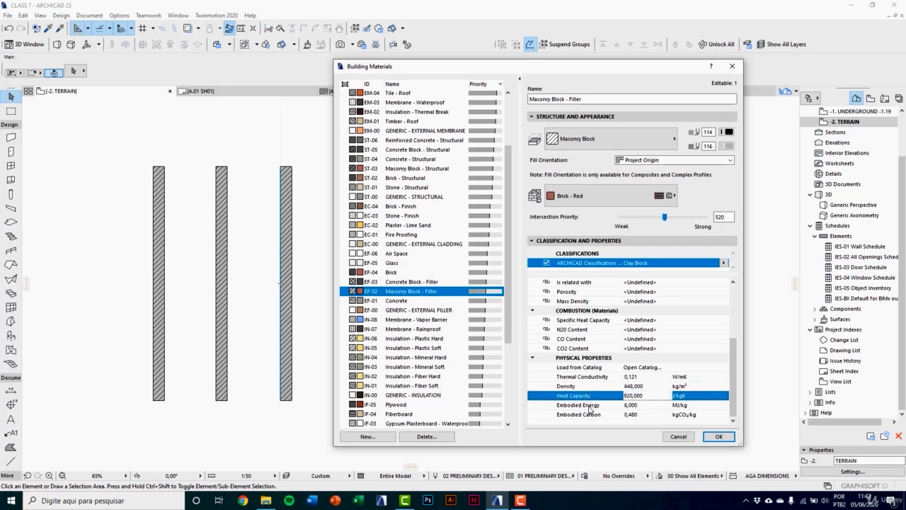
click(593, 406)
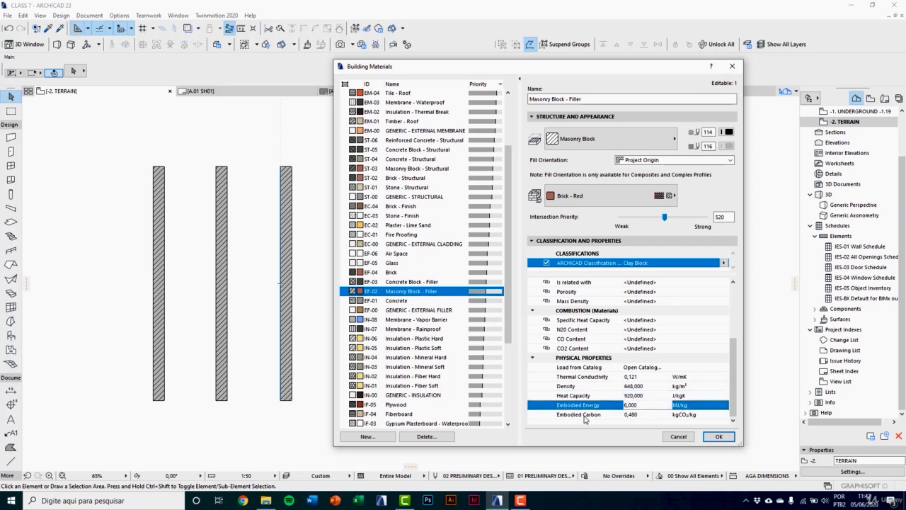
Open the Material Catalog from the physical properties of Masonry Block - Filler, enlarging and repositioning its window
click(580, 416)
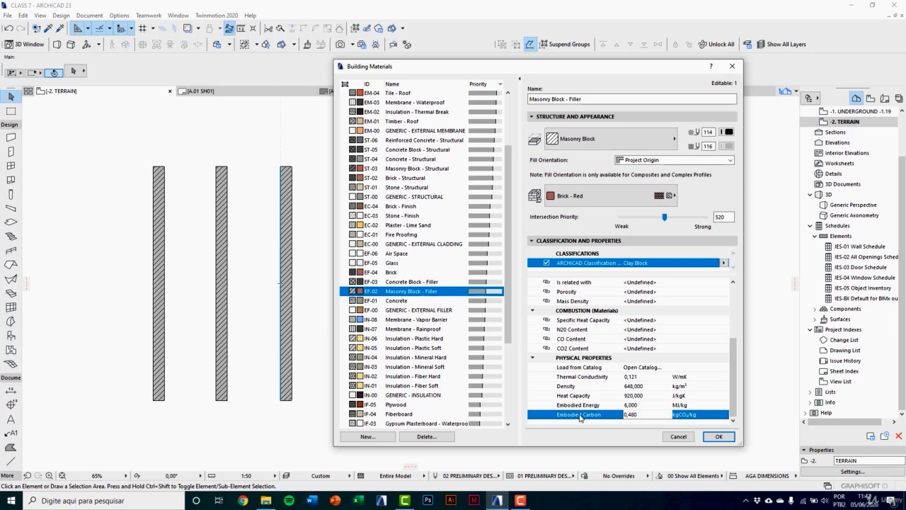
scroll(580, 417, up, 4)
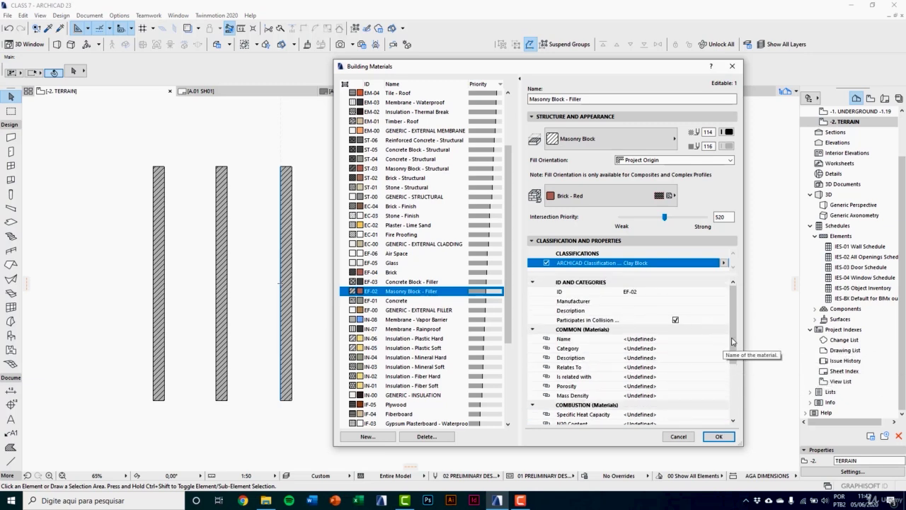
scroll(733, 342, down, 4)
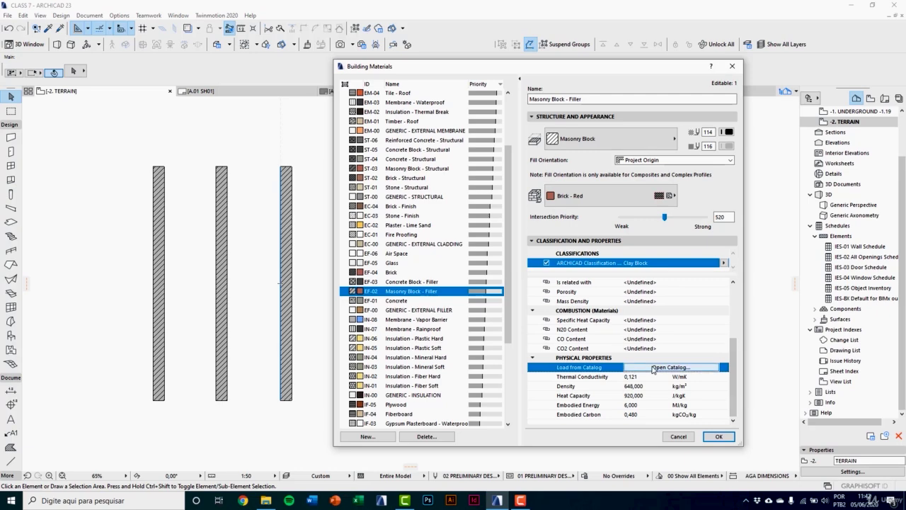
click(699, 369)
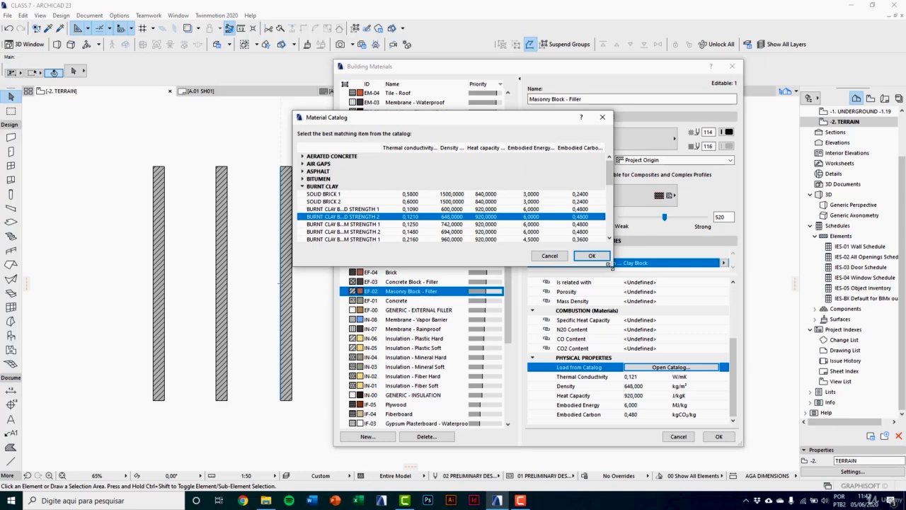
drag(609, 265, 649, 442)
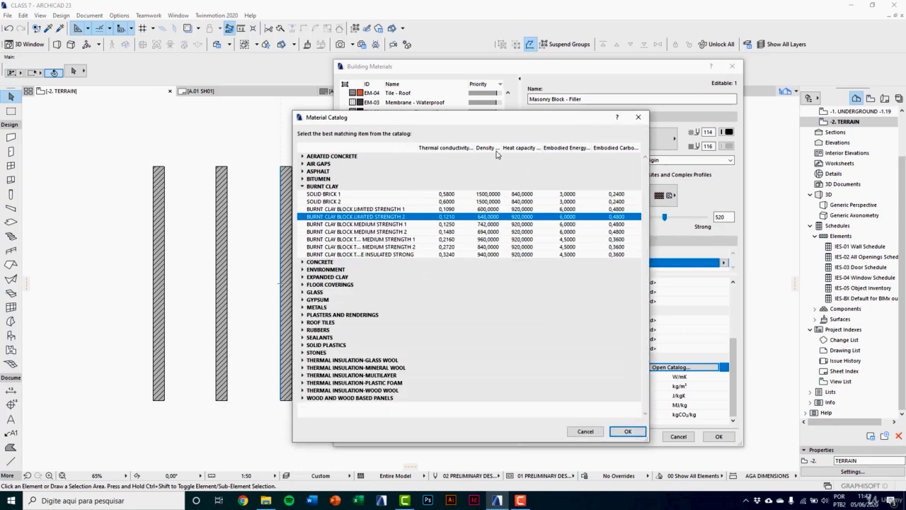
drag(482, 122, 434, 87)
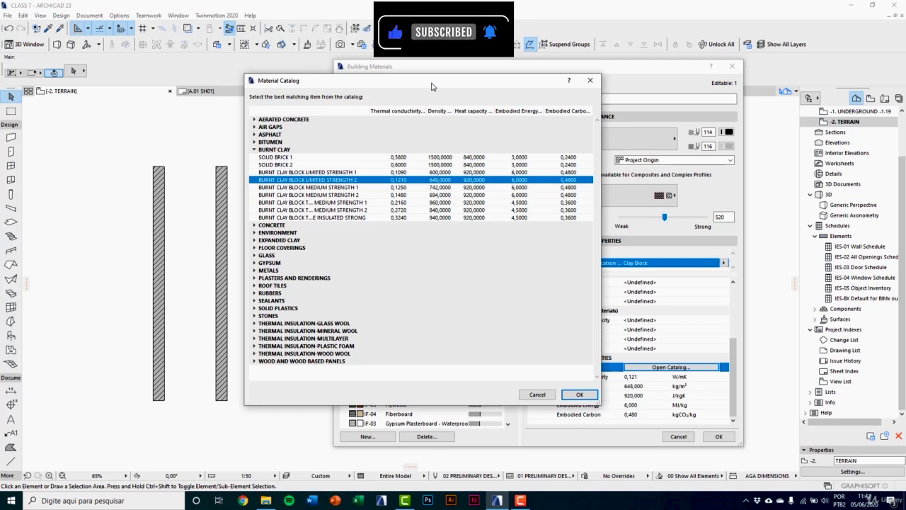
Examine the catalog's metals from Aluminum to Stainless Steel without loading any, and close the catalog and Building Materials settings
click(260, 272)
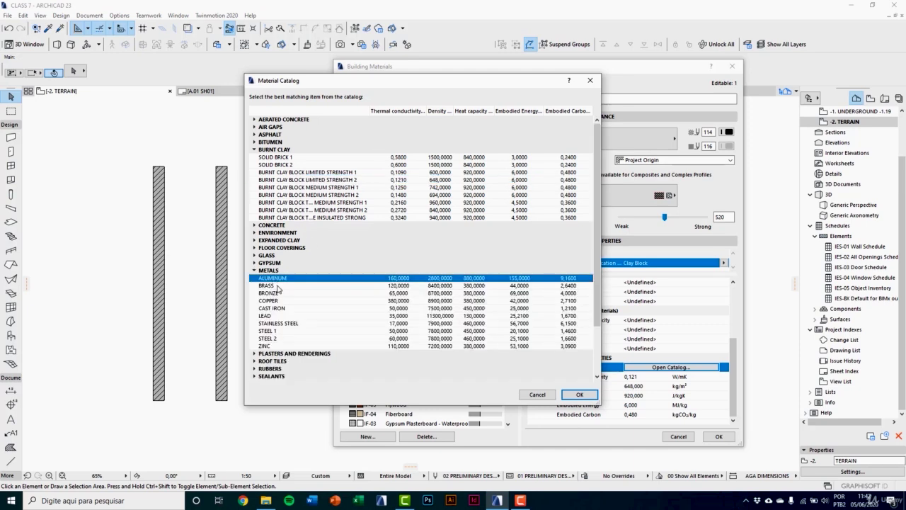
click(280, 287)
click(285, 294)
click(287, 301)
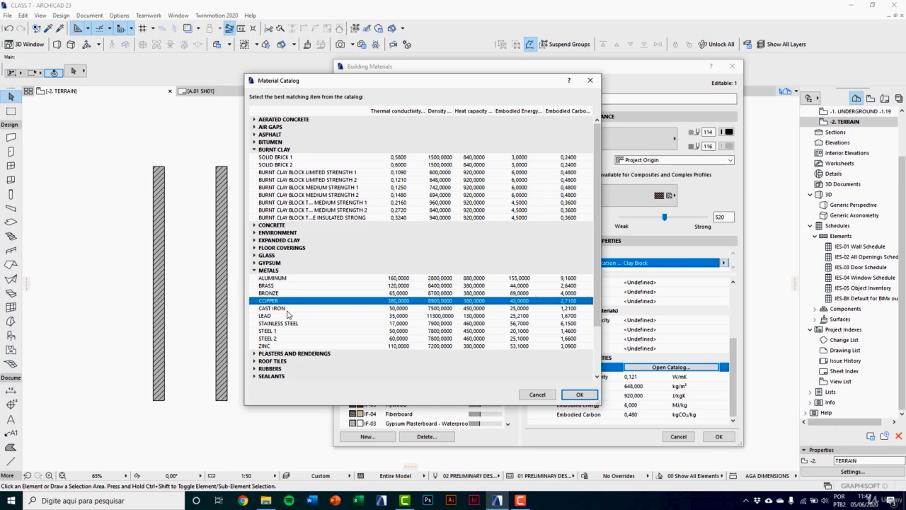
click(287, 310)
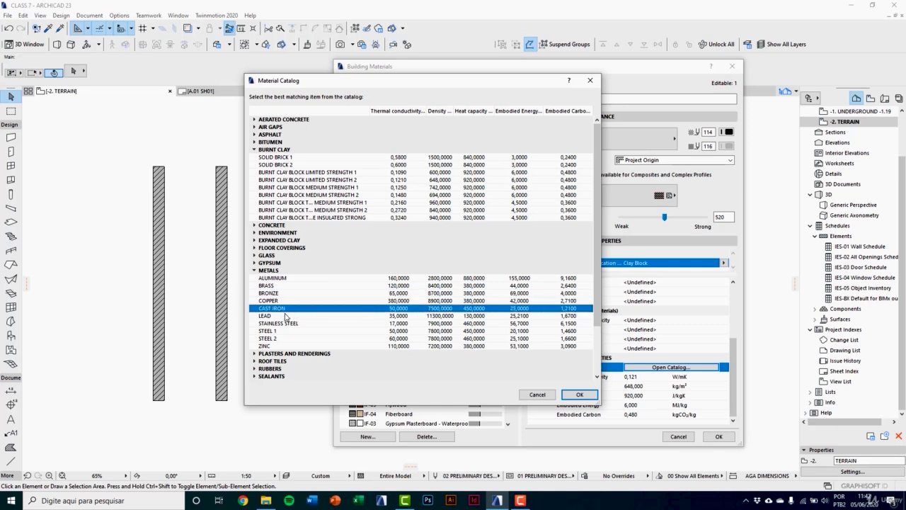
click(286, 316)
click(289, 324)
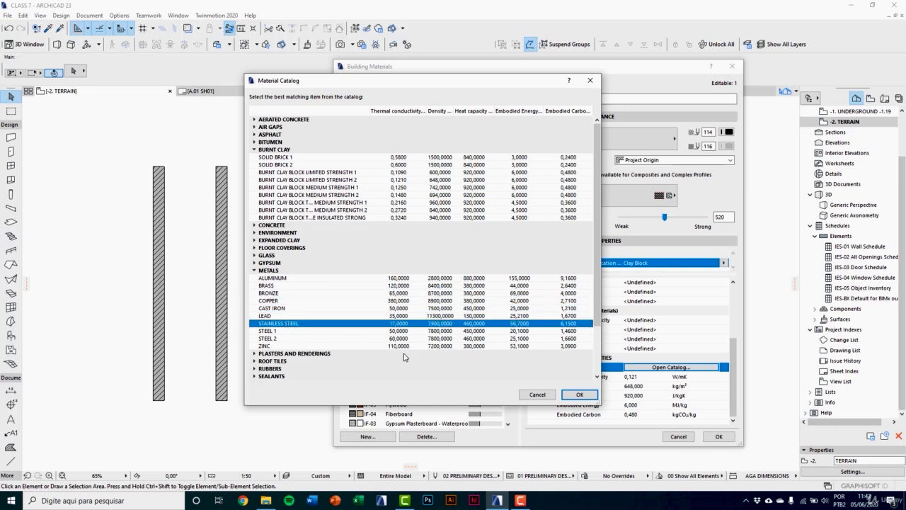
click(567, 398)
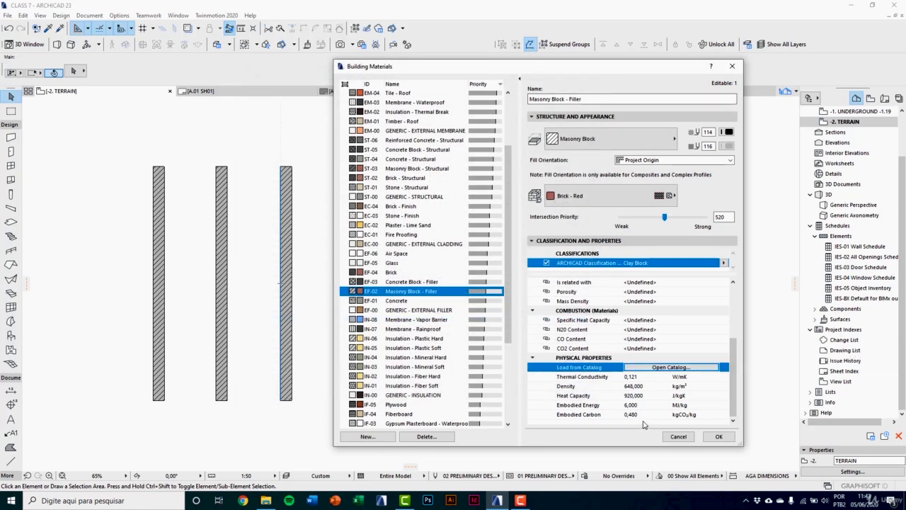
click(719, 438)
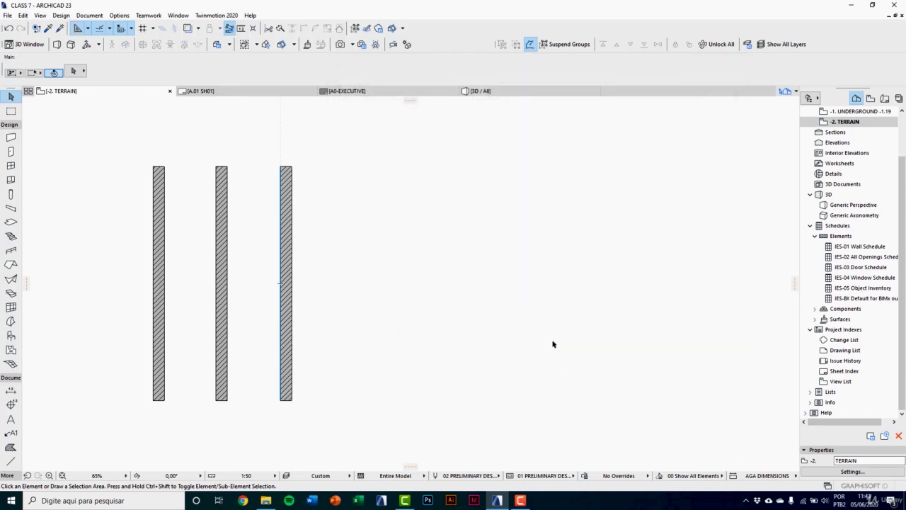
Override the rightmost wall's cut fill background pen with pen 135 (FUNDO BRANCO) and inspect the wall's fill
middle_drag(305, 278, 337, 289)
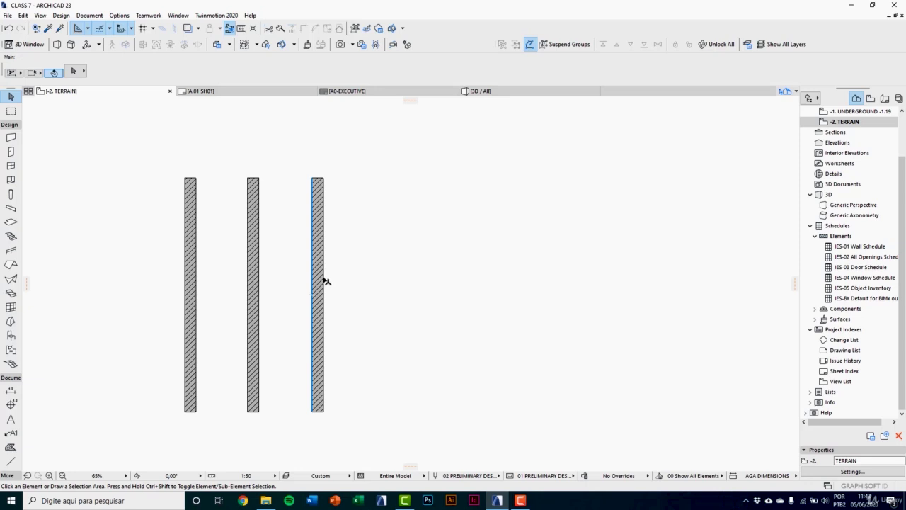
click(327, 281)
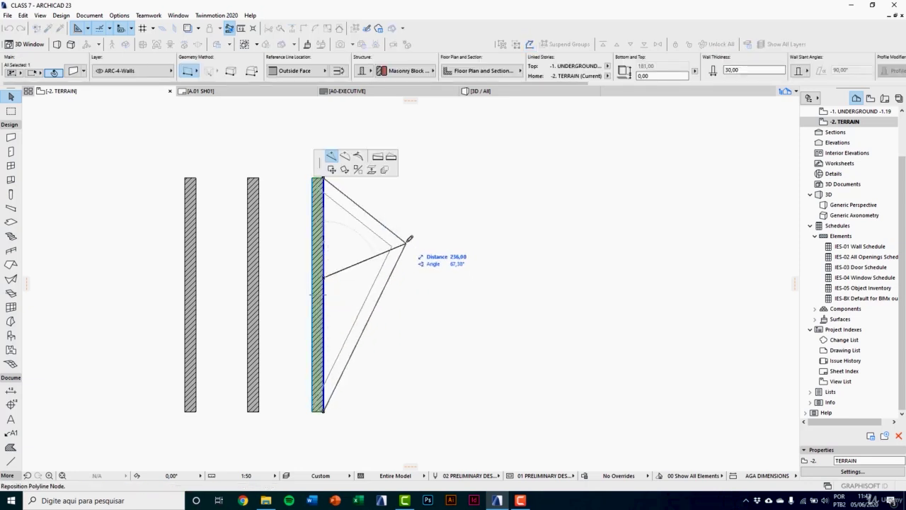
key(Escape)
click(486, 71)
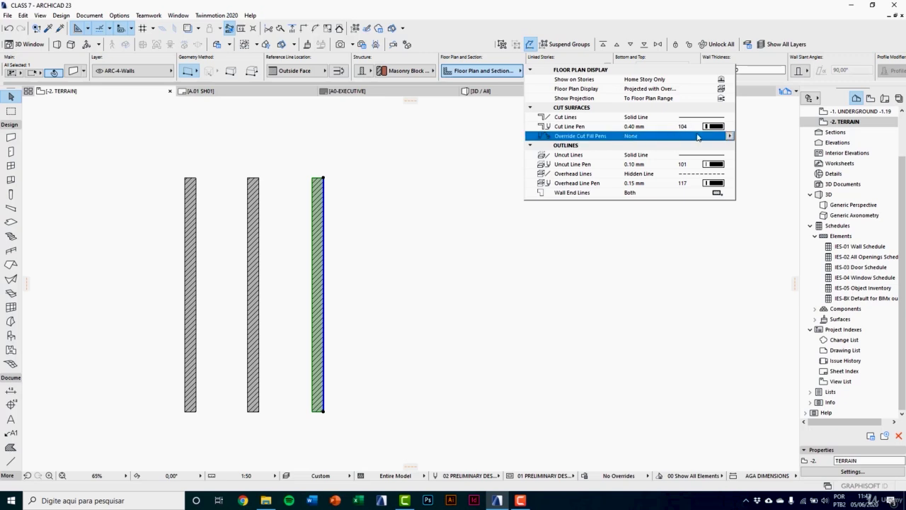
click(730, 136)
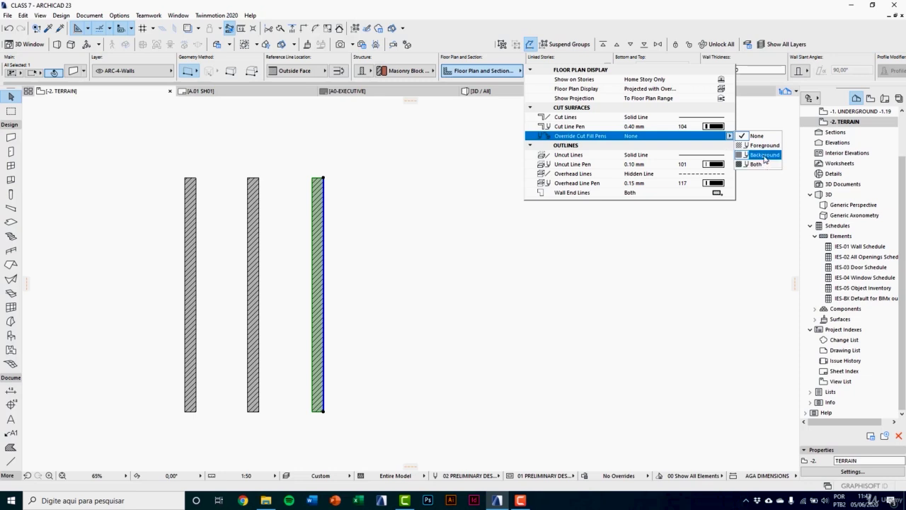
click(764, 159)
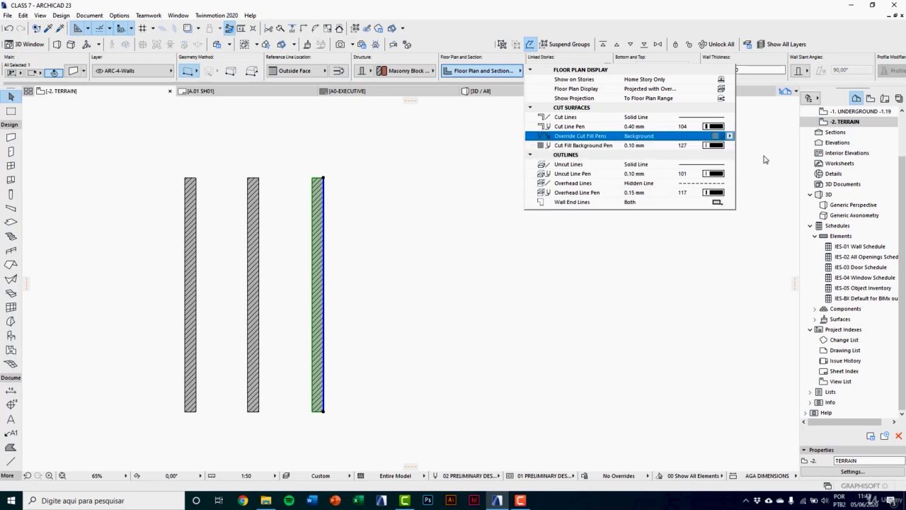
click(730, 146)
click(730, 146)
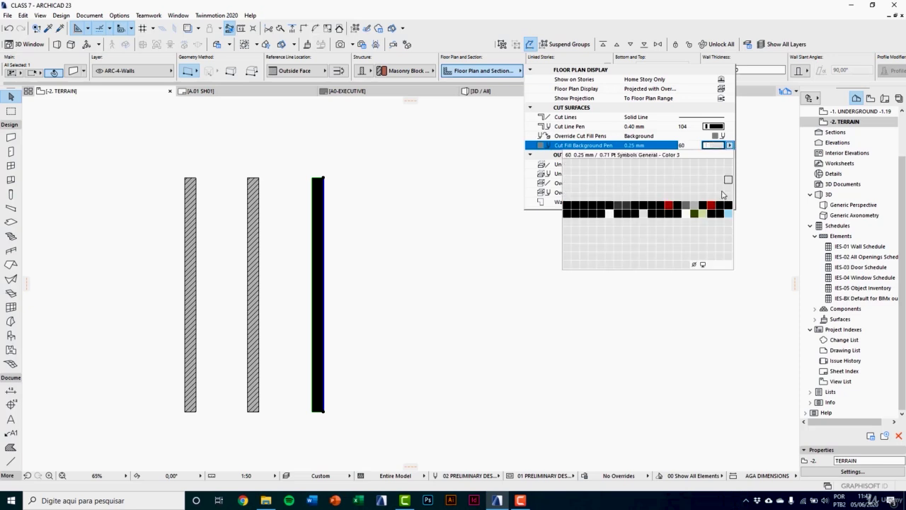
click(686, 216)
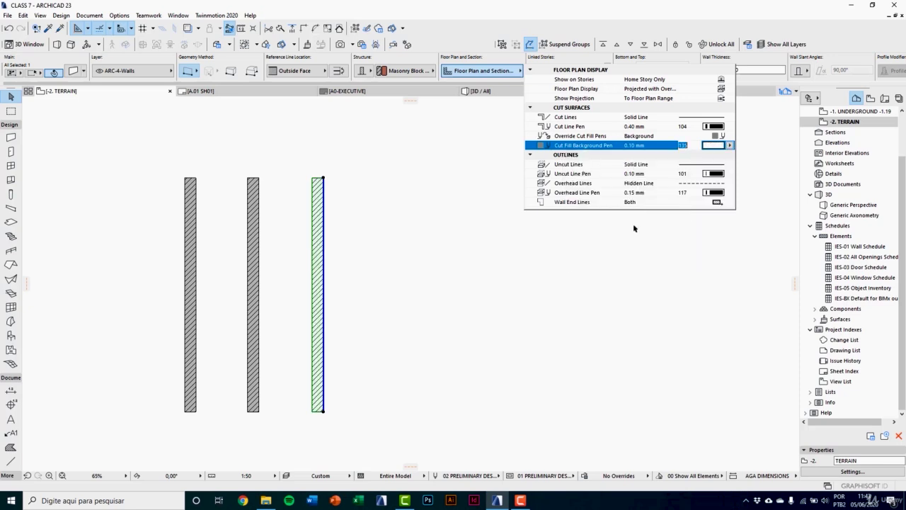
scroll(317, 201, up, 4)
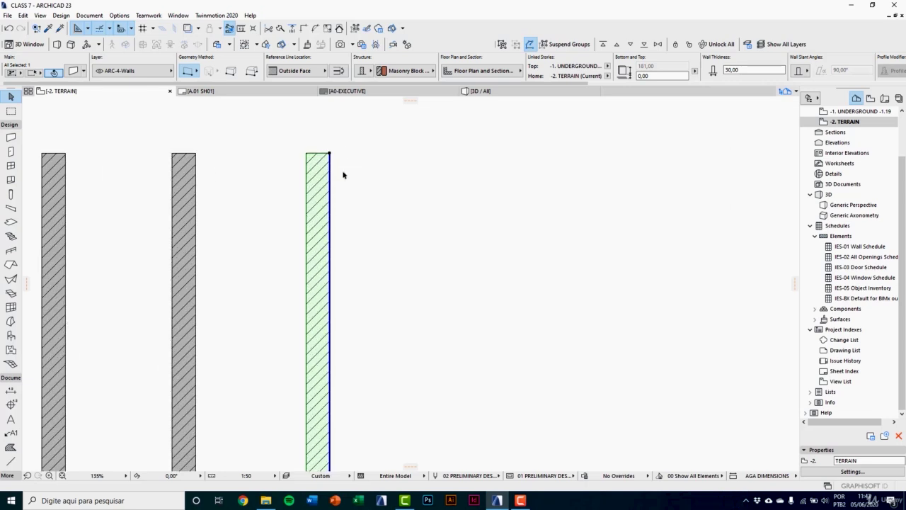
scroll(343, 175, down, 3)
Extend the rightmost wall's cut fill pen override to both foreground and background
click(481, 71)
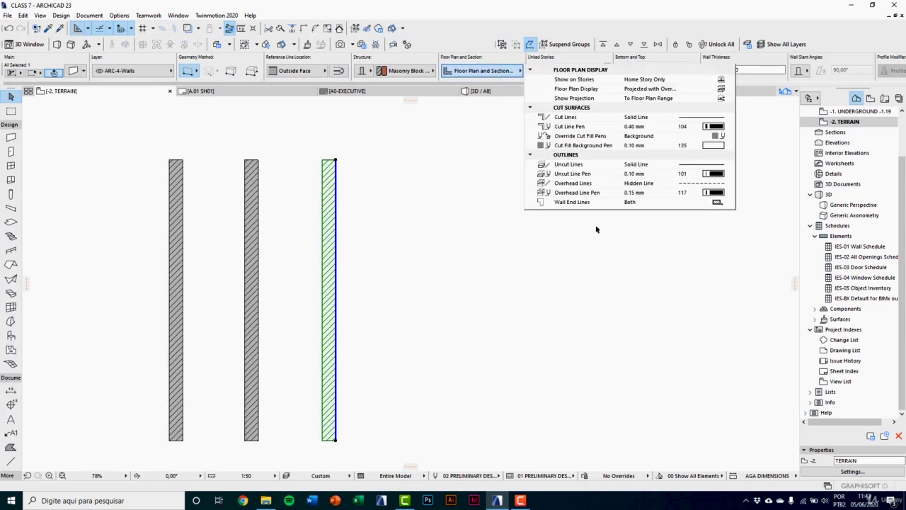
click(726, 140)
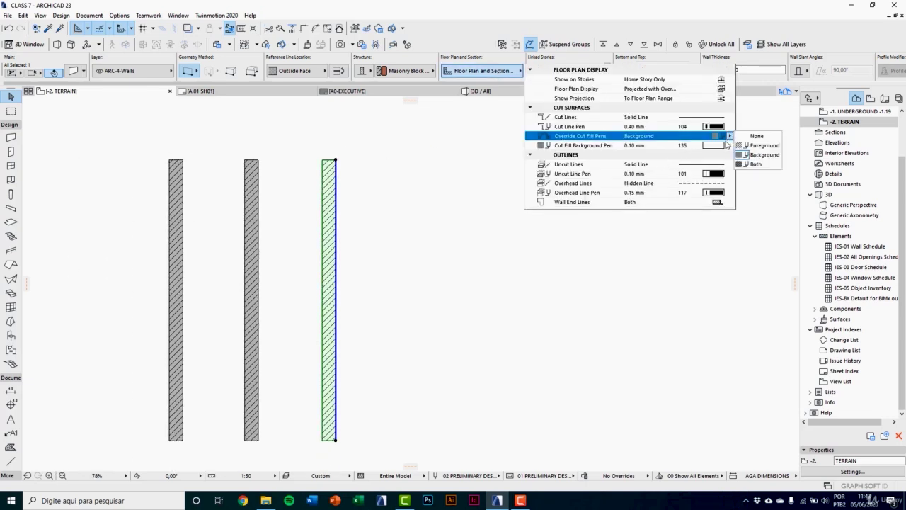
click(728, 146)
click(730, 145)
click(730, 146)
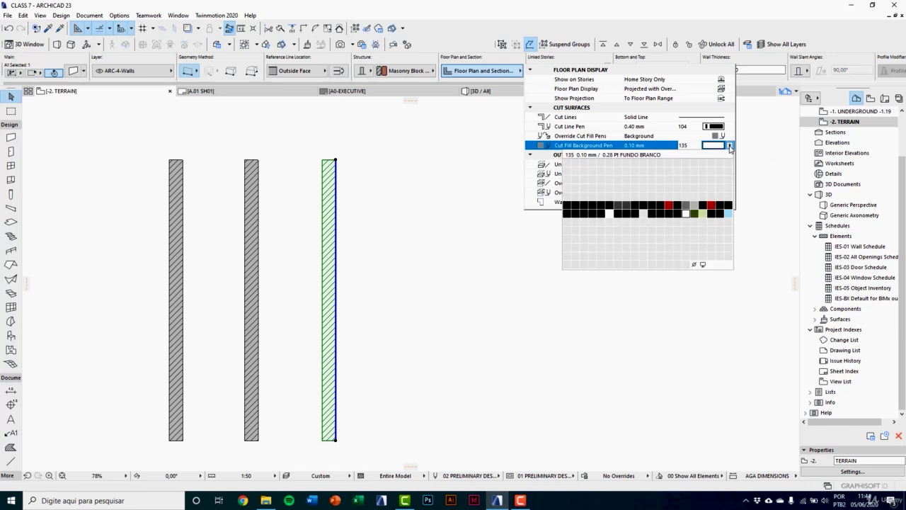
click(729, 135)
click(729, 135)
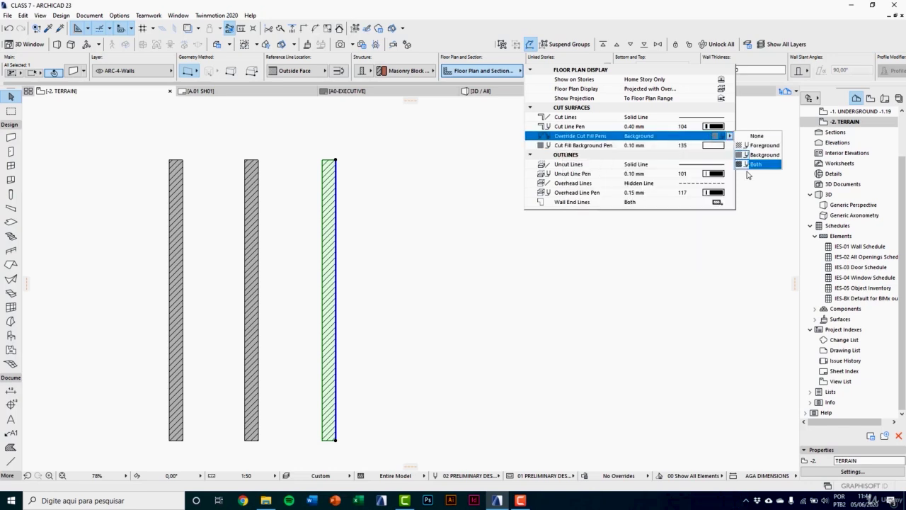
click(756, 165)
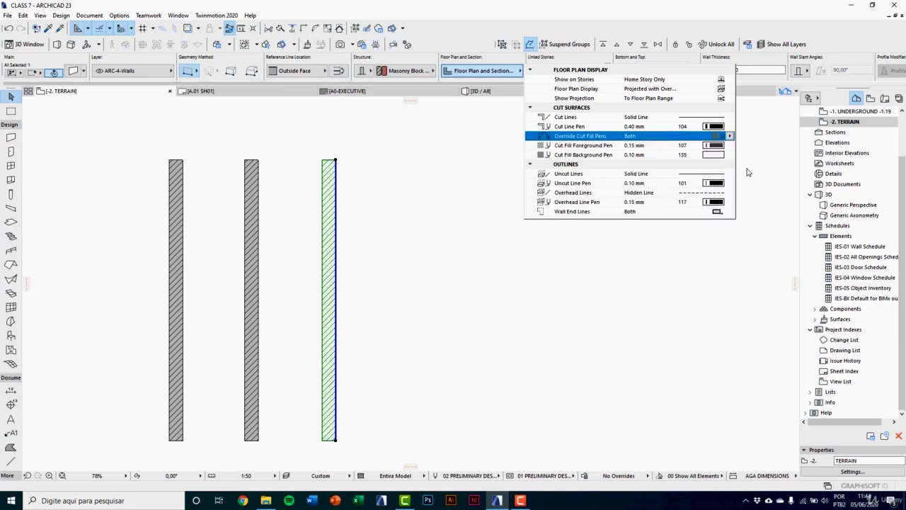
Set the rightmost wall's cut fill background and foreground override pens to 115 and deselect the wall
click(730, 136)
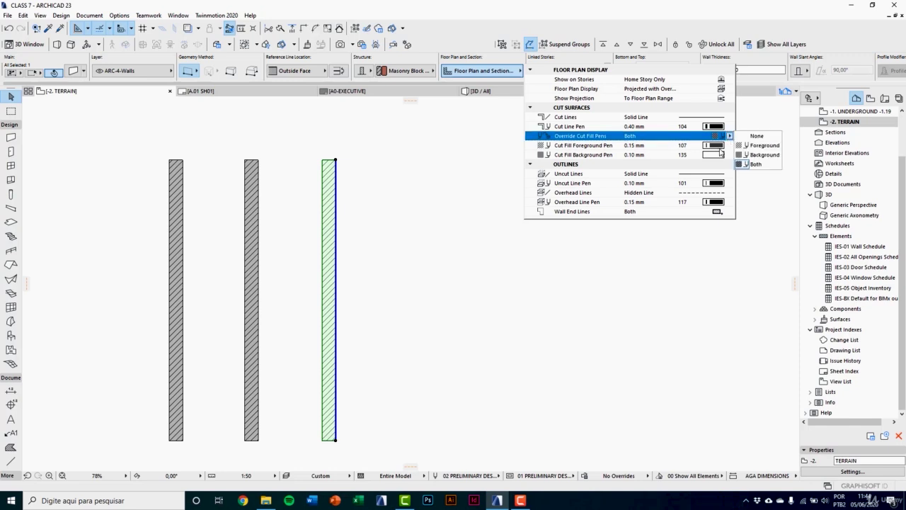
click(715, 154)
click(688, 215)
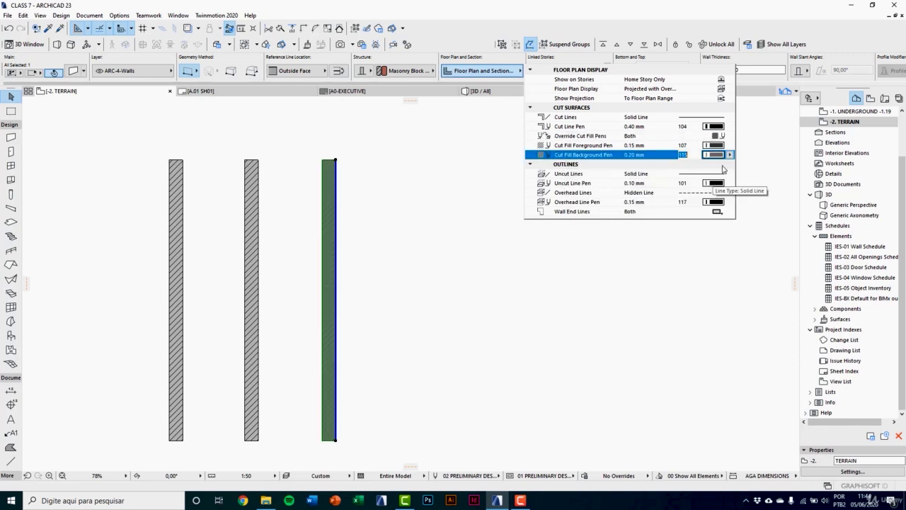
click(730, 146)
click(689, 206)
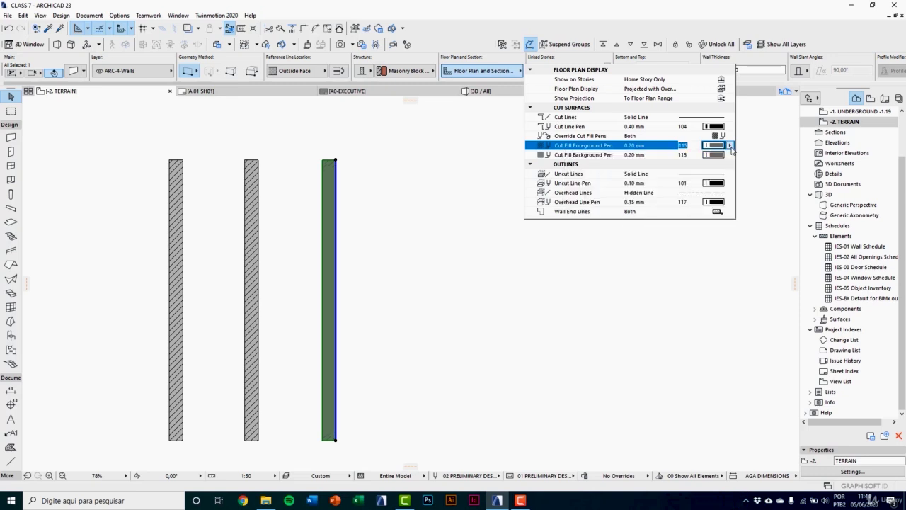
click(405, 228)
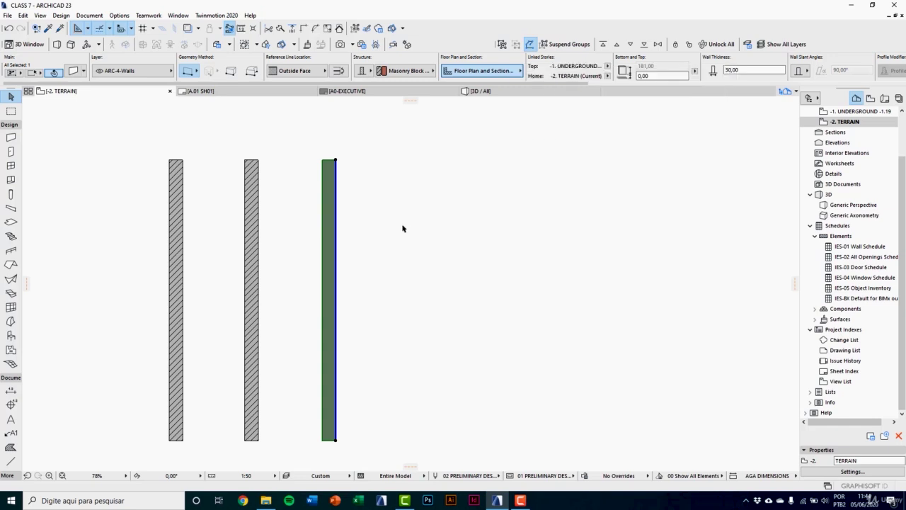
click(410, 74)
click(410, 74)
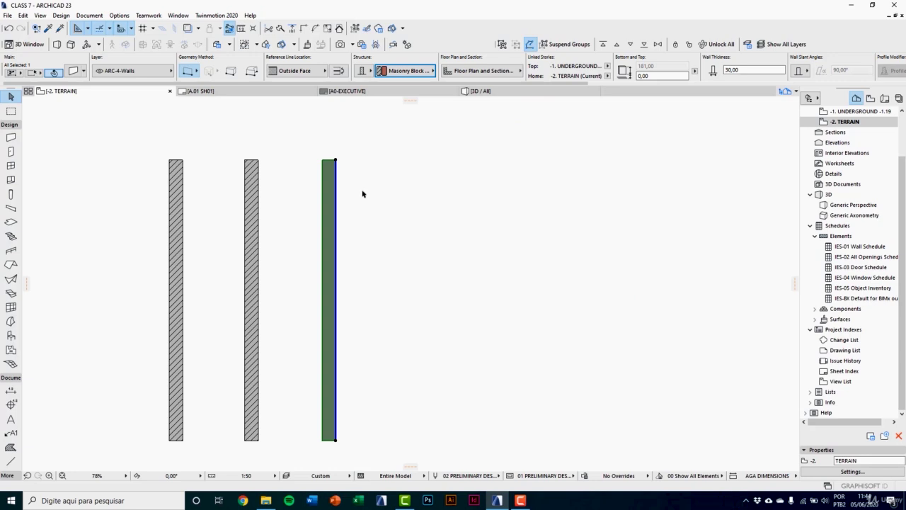
click(373, 212)
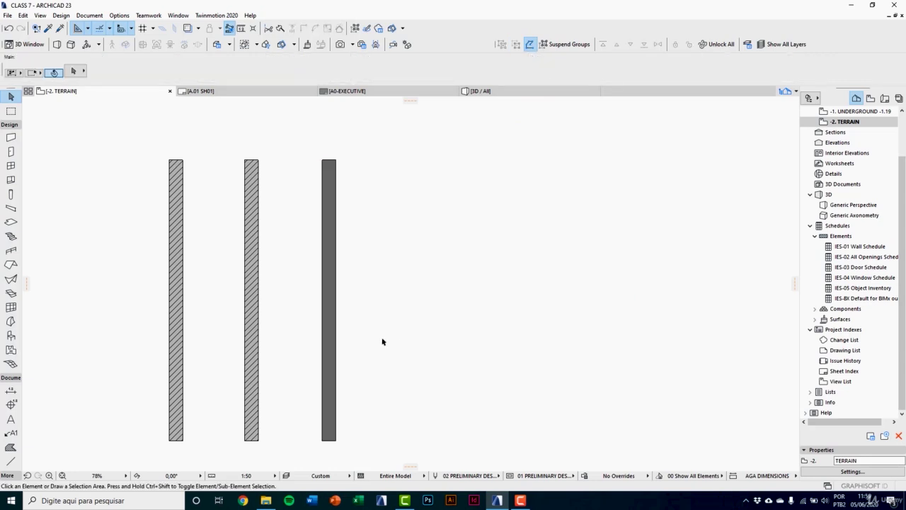
Change the leftmost wall from its basic structure to the 140 Block Insulated Cavity composite
click(178, 318)
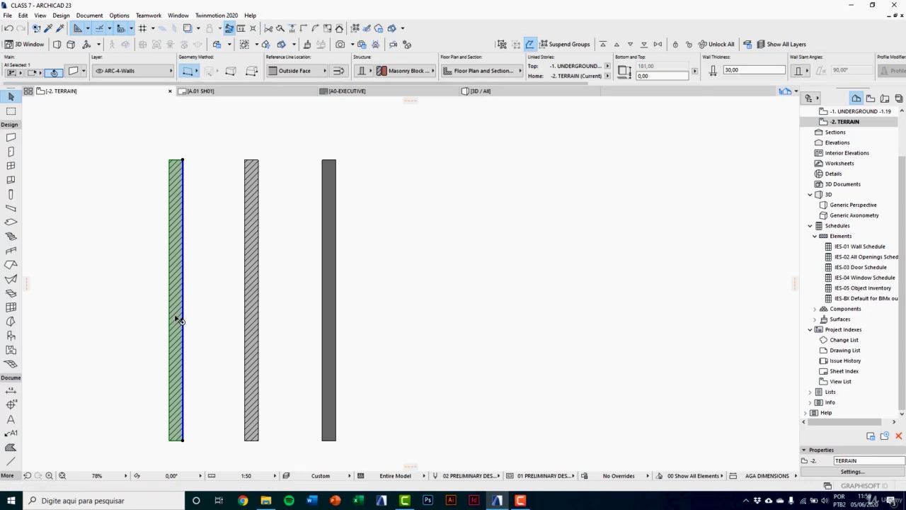
click(367, 72)
click(381, 70)
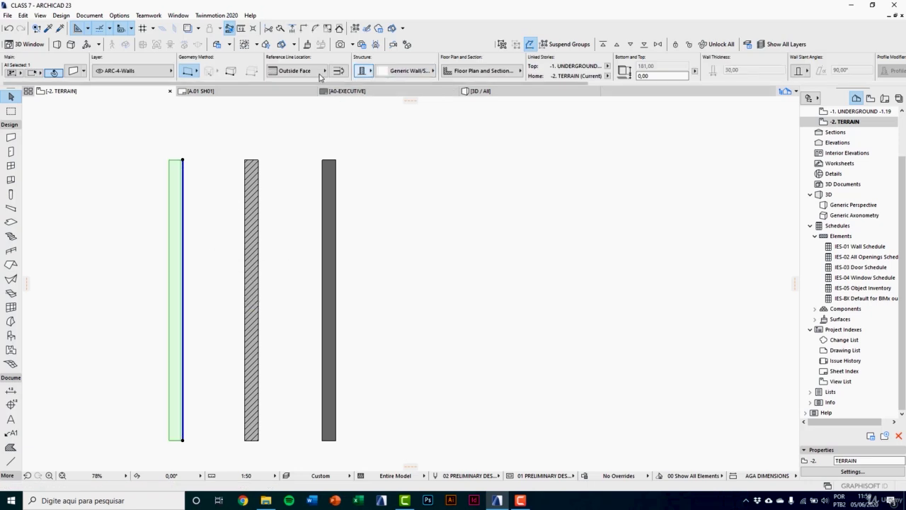
click(73, 71)
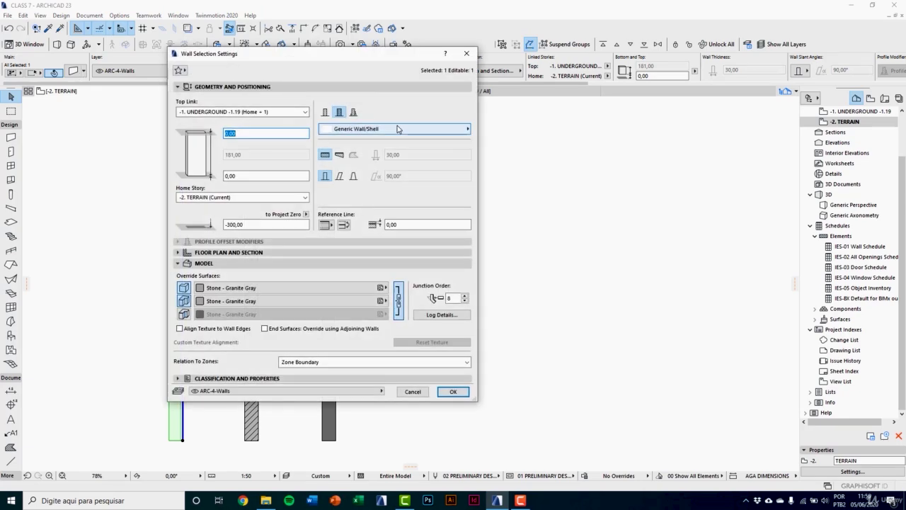
click(352, 129)
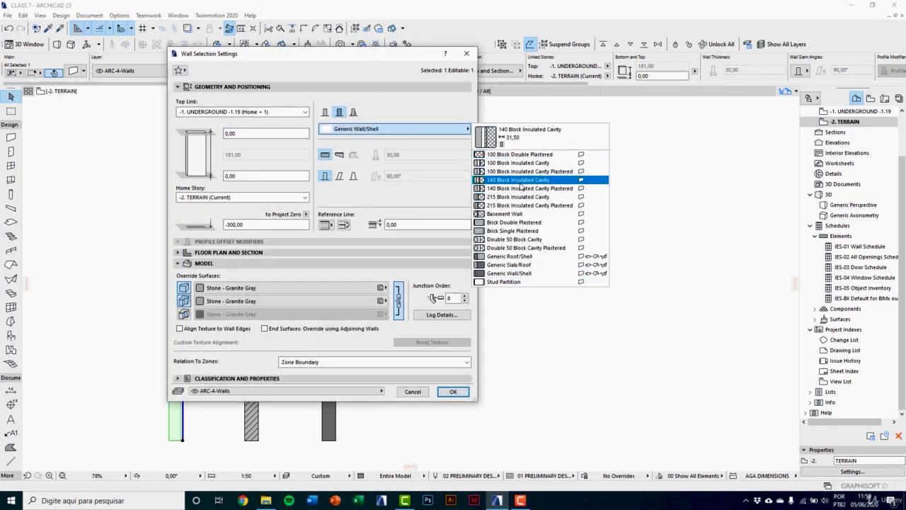
click(517, 189)
click(453, 392)
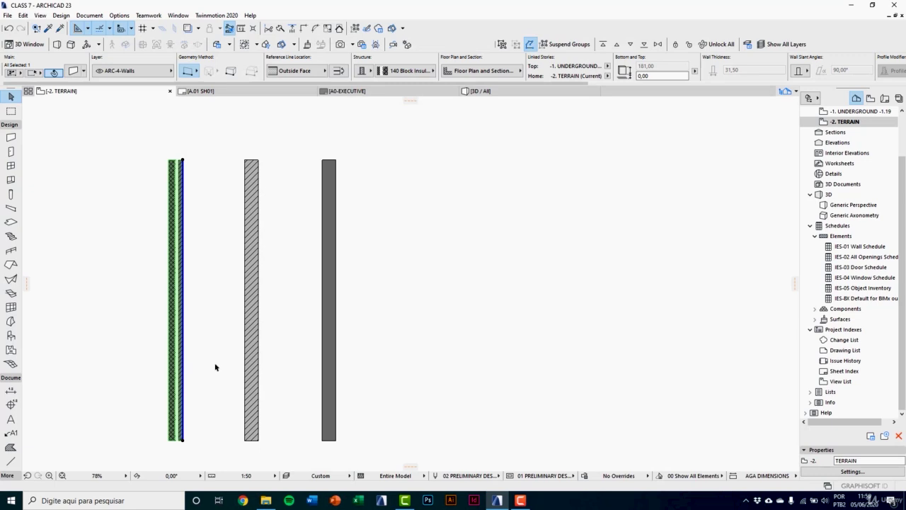
Examine the composite wall's layers on the floor plan and its surfaces in the 3D view
middle_drag(216, 367, 236, 402)
scroll(200, 220, up, 5)
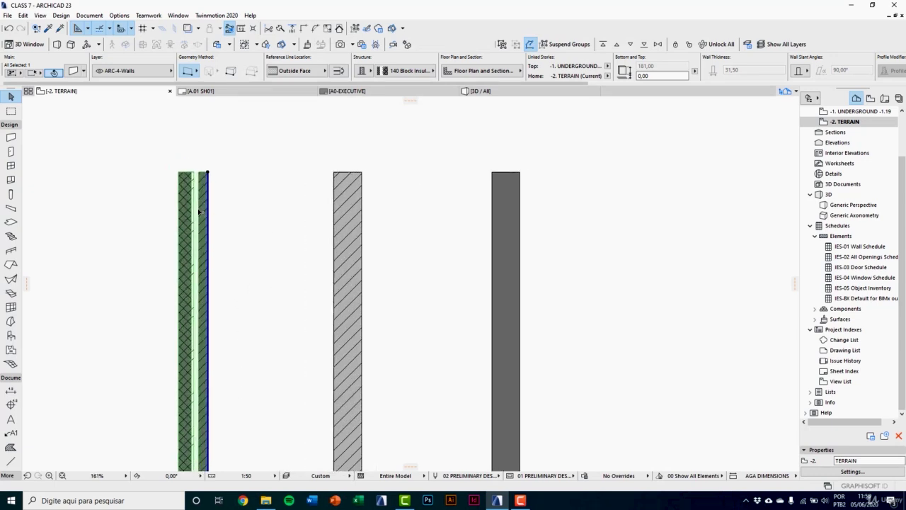
middle_drag(200, 220, 222, 221)
scroll(228, 238, up, 1)
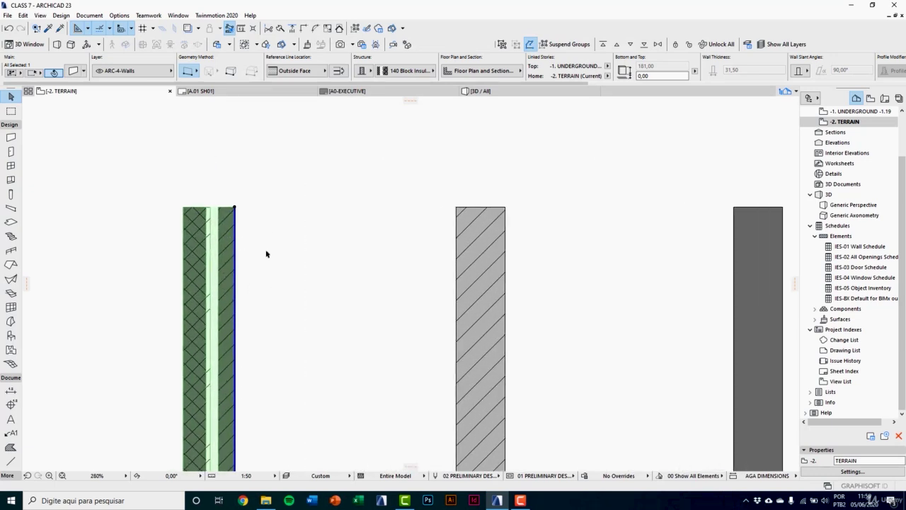
key(F3)
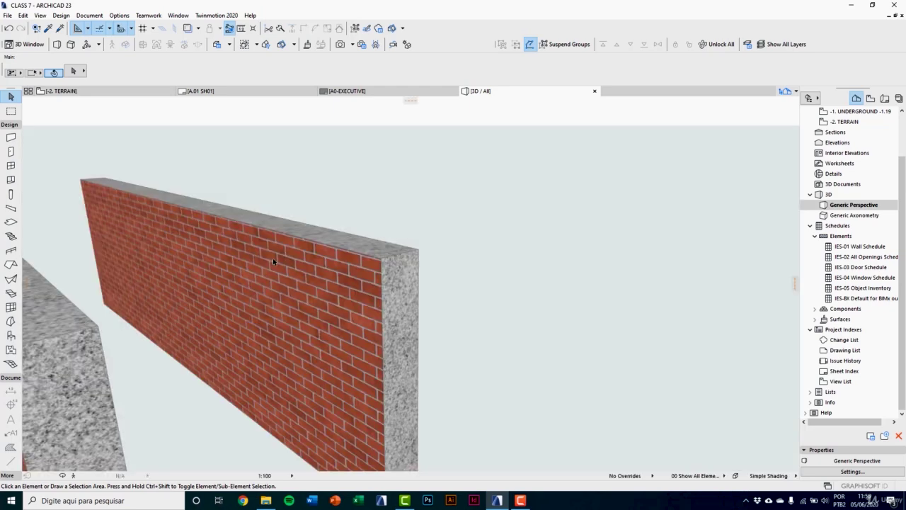
scroll(298, 312, down, 3)
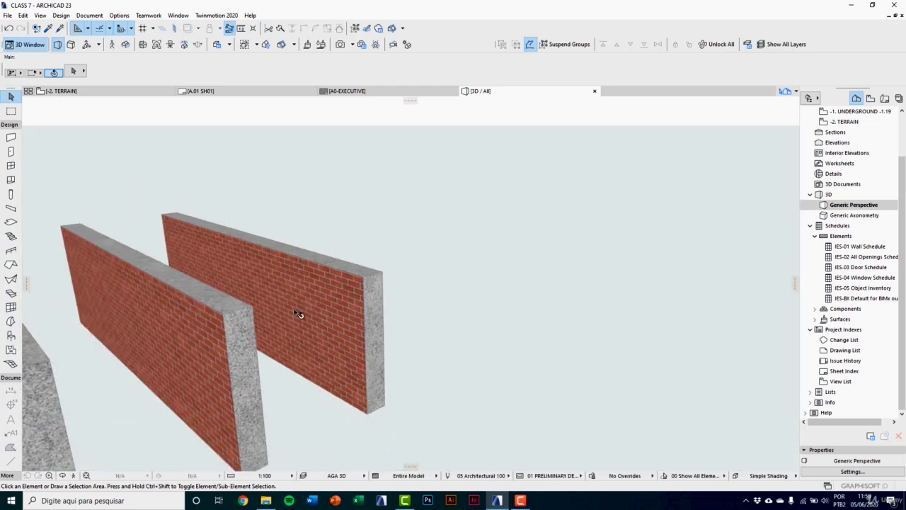
middle_drag(270, 312, 433, 251)
scroll(426, 252, down, 2)
scroll(375, 256, up, 3)
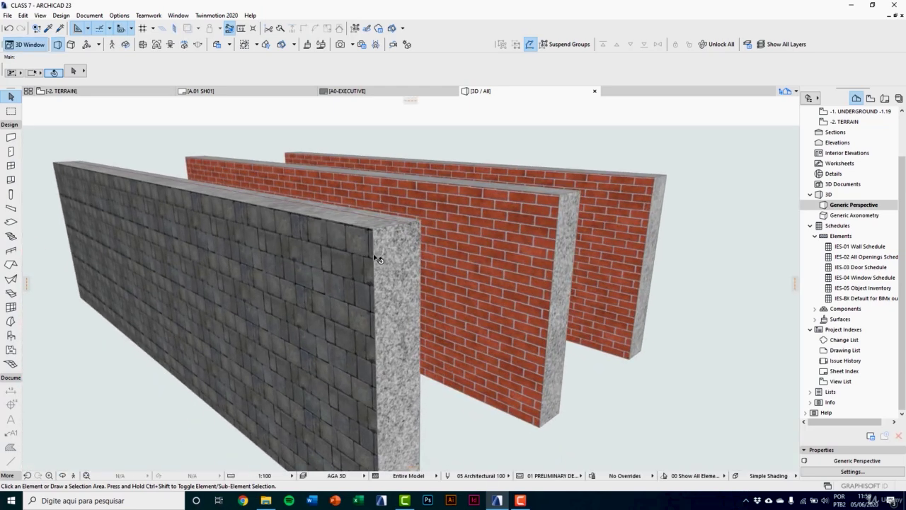
mouse_move(386, 257)
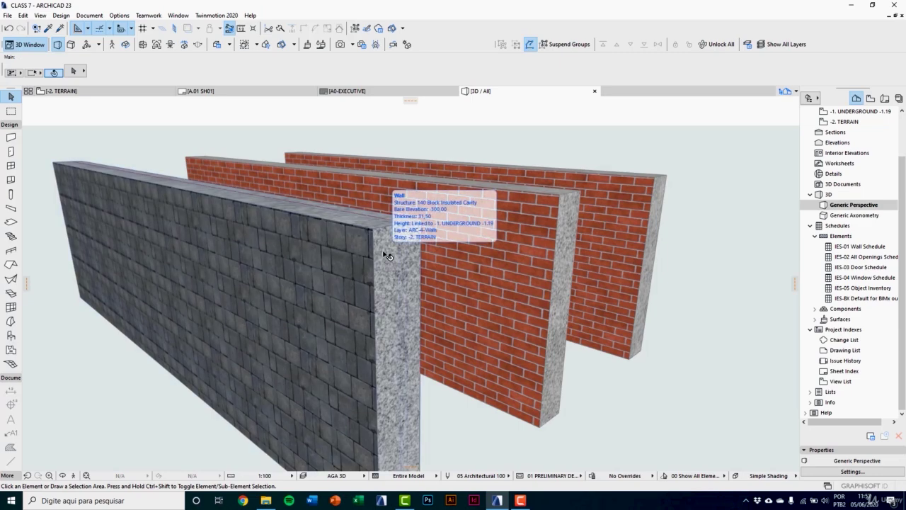
Turn off the composite wall's edge surface override and inspect the exposed layer materials in 3D
click(386, 257)
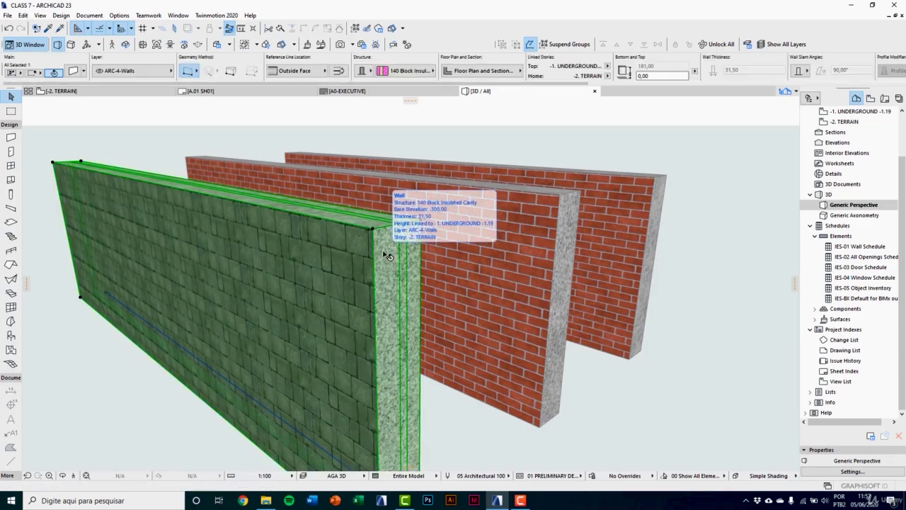
scroll(386, 256, down, 1)
click(77, 72)
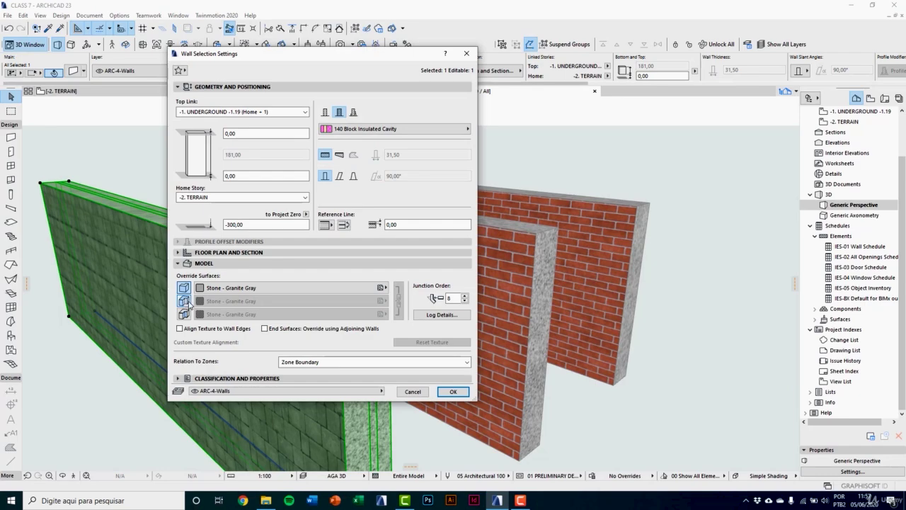
click(453, 392)
scroll(374, 291, up, 1)
click(360, 300)
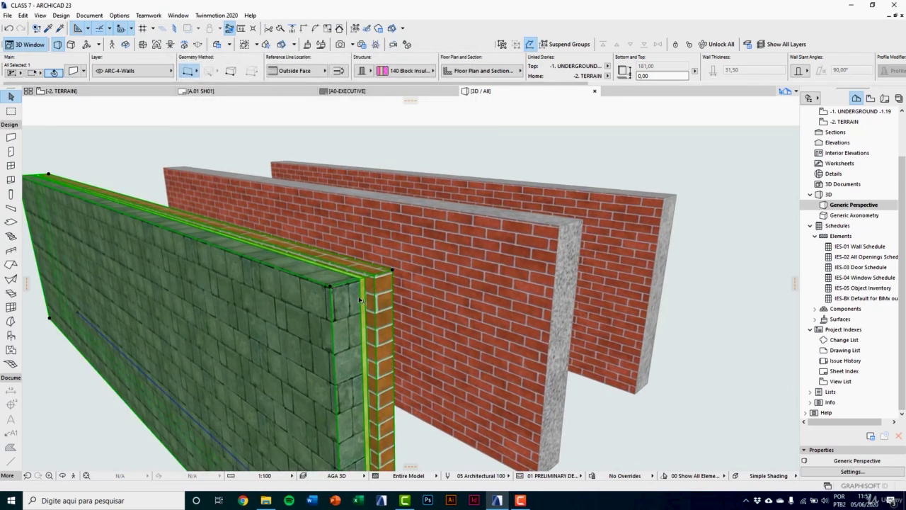
shift+middle_drag(366, 319, 244, 326)
click(259, 350)
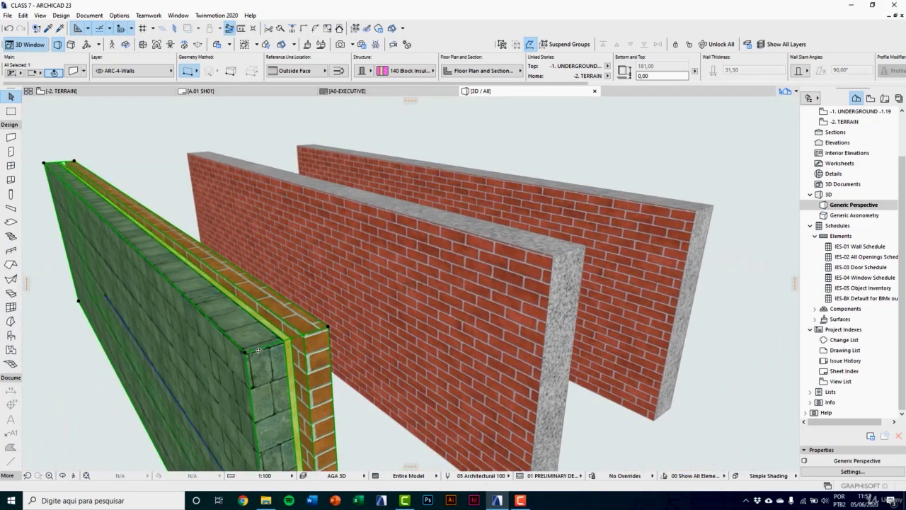
Switch the composite wall's Stone - Granite Gray edge surface override back on for comparison and off again
click(75, 71)
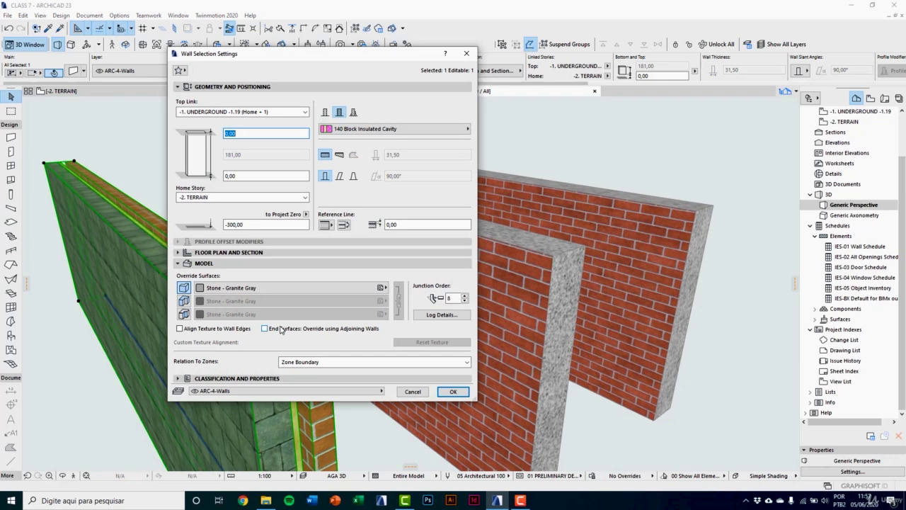
click(192, 302)
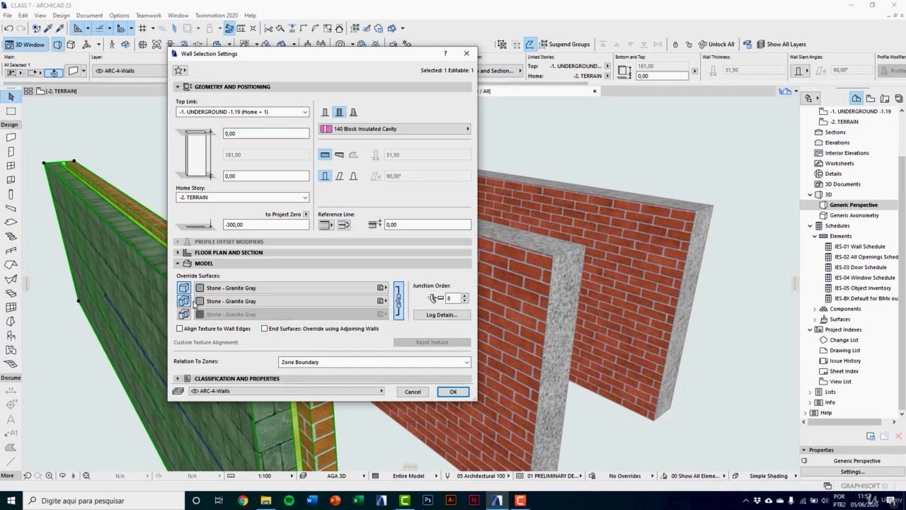
click(453, 392)
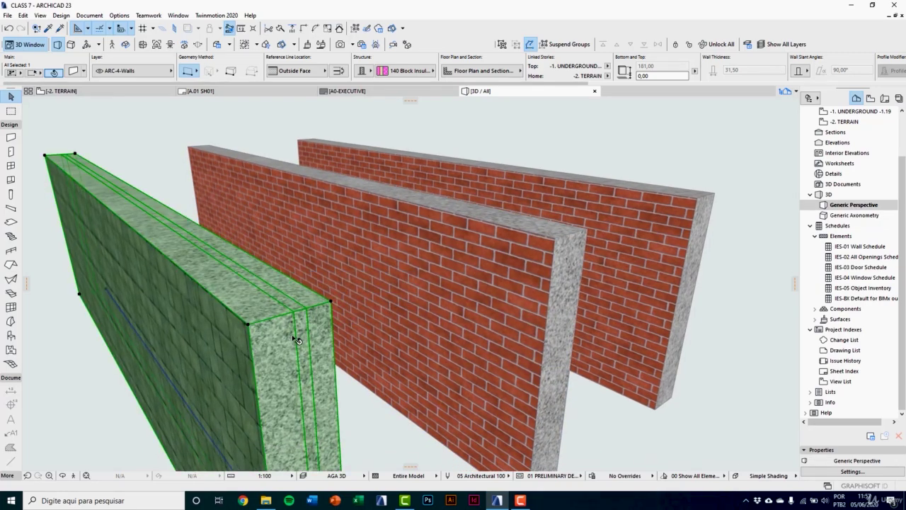
double_click(235, 231)
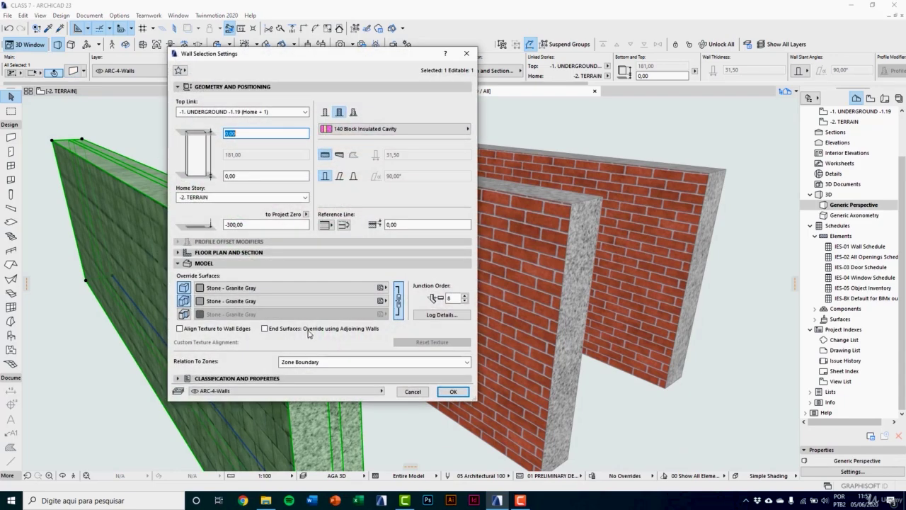
click(452, 392)
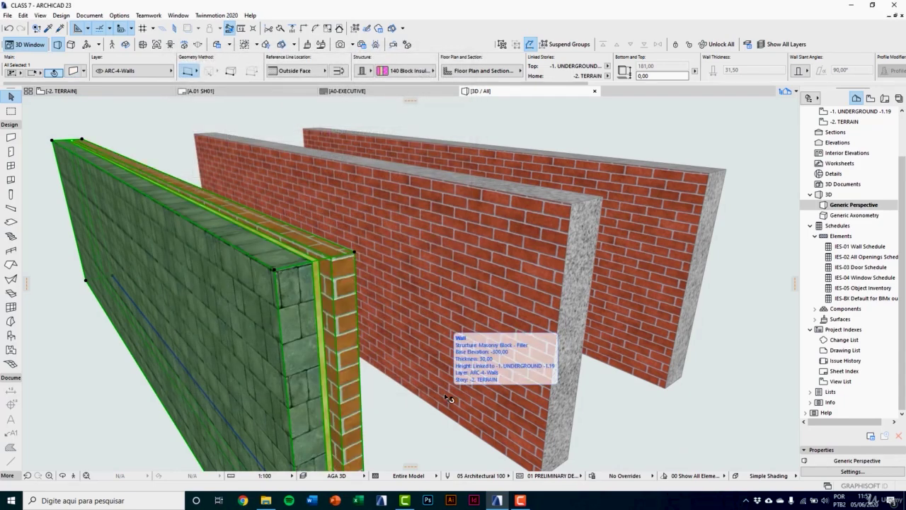
Return to the floor plan and set the Fill tool's default contour line type to Linha Sólida
key(F2)
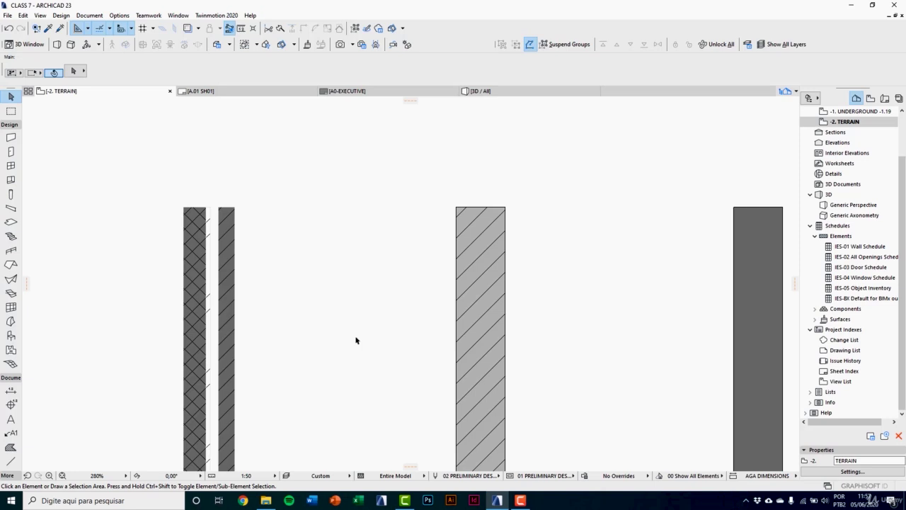
scroll(356, 340, down, 4)
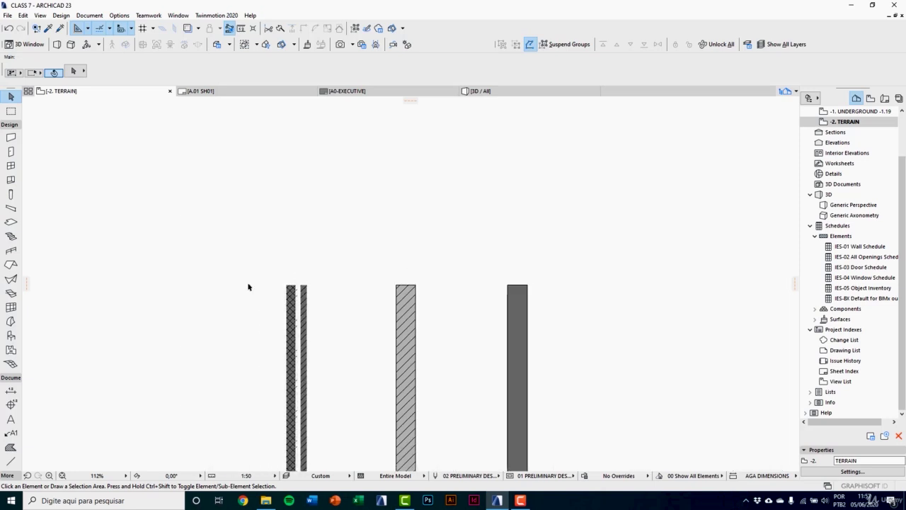
click(14, 462)
click(11, 448)
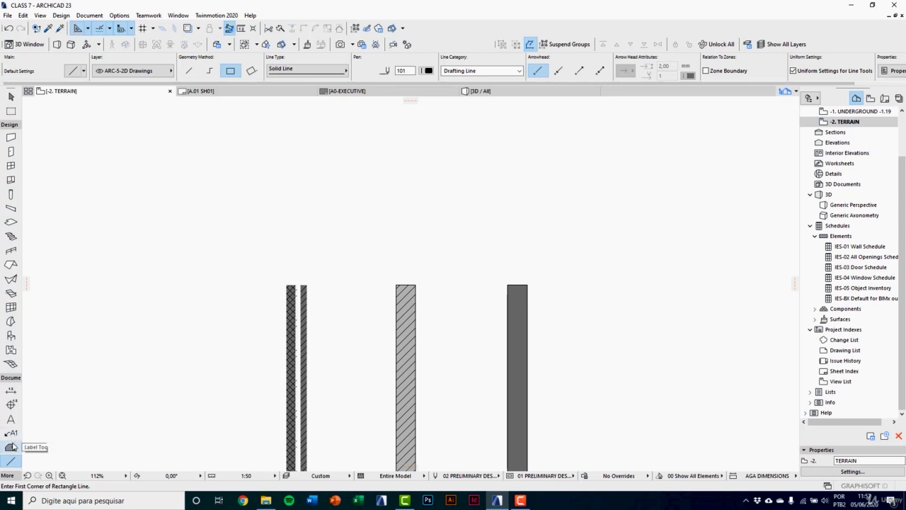
click(73, 71)
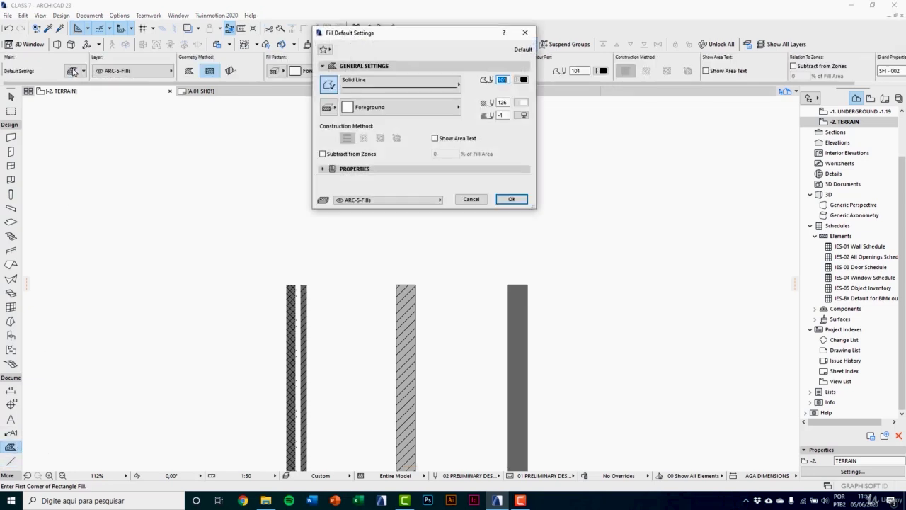
drag(338, 33, 228, 127)
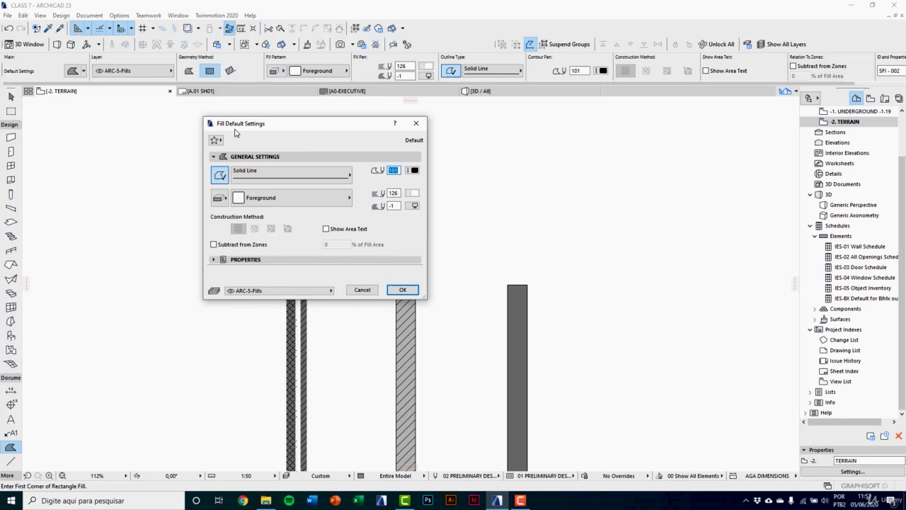
click(274, 182)
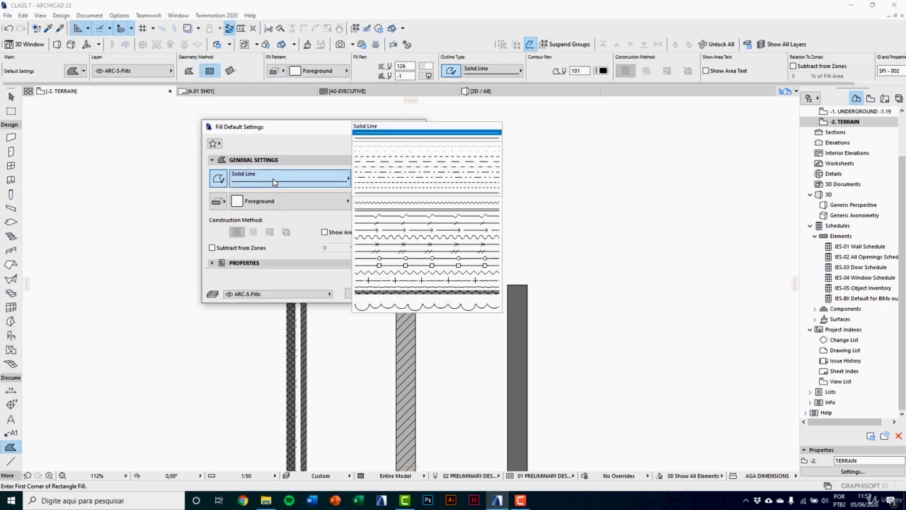
click(390, 140)
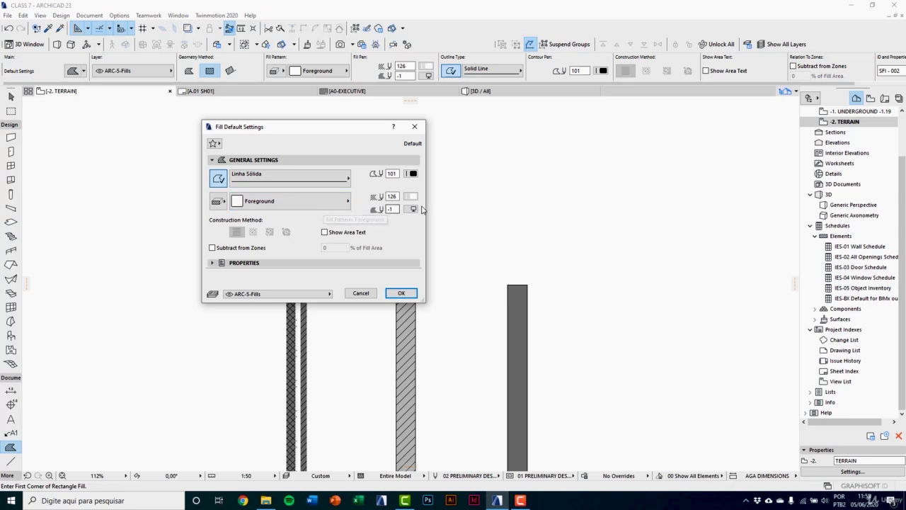
Make the default fill a Cover Fill with the Grid 25x25 pattern
click(309, 201)
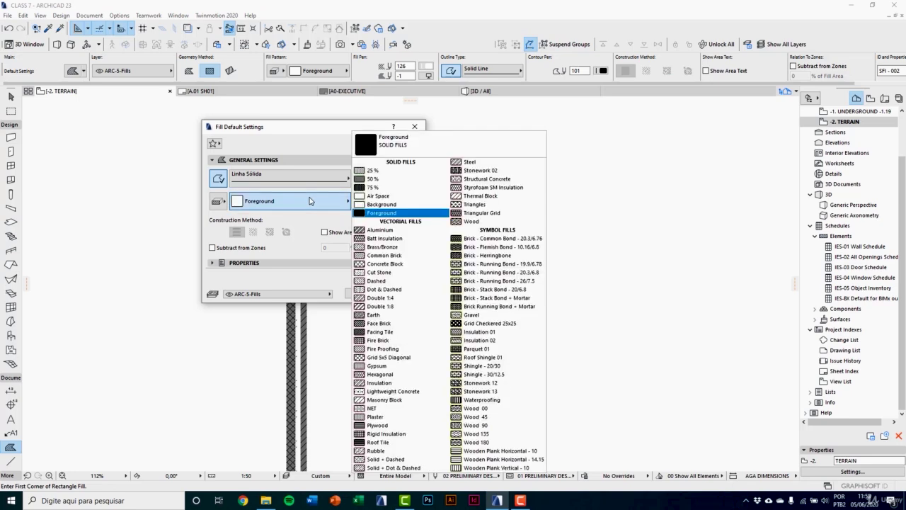
click(220, 202)
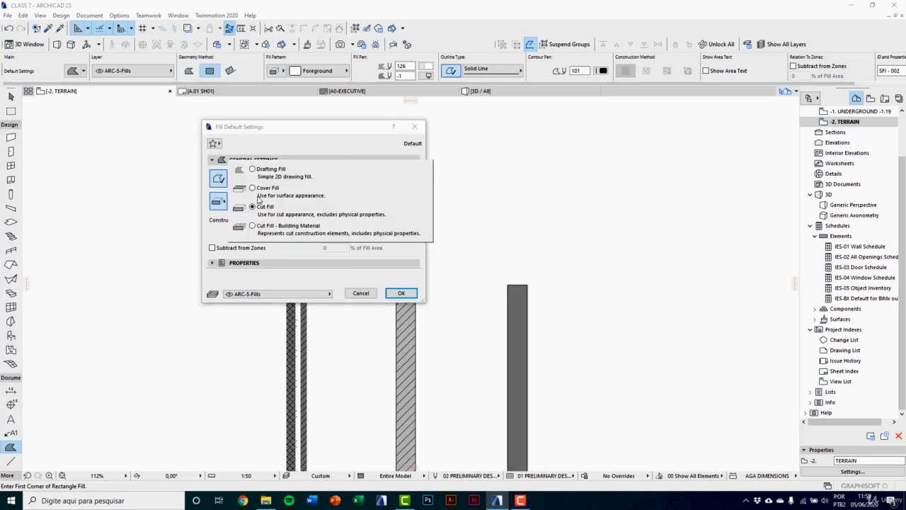
click(255, 190)
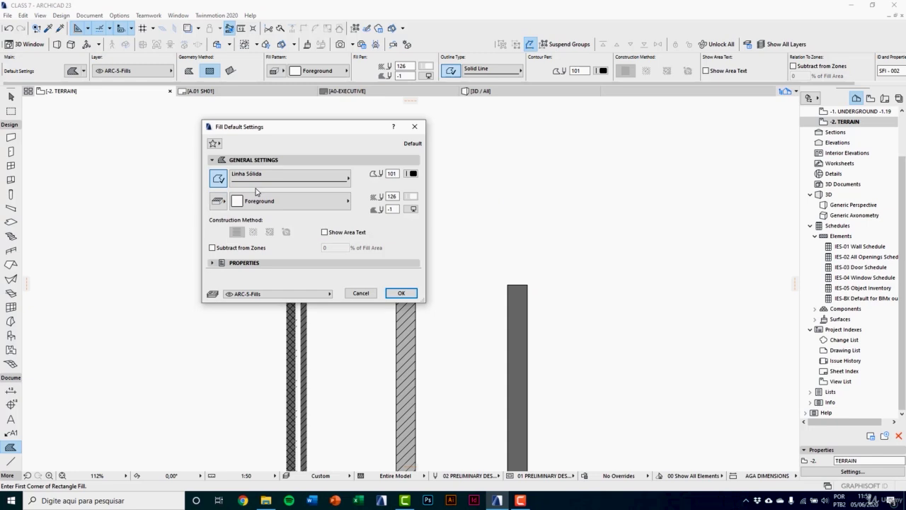
click(249, 204)
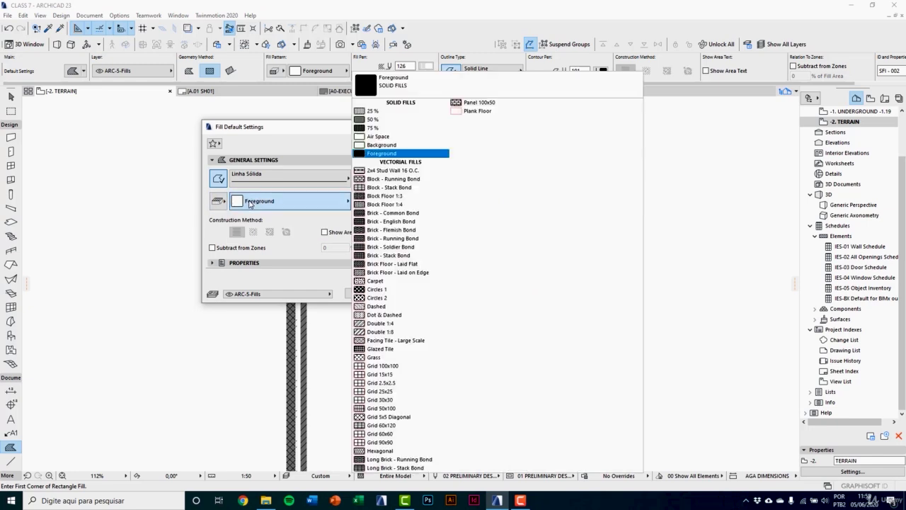
click(396, 393)
Set the default fill's foreground pen to 114 and background pen to 116, and choose the polygonal geometry method
click(416, 197)
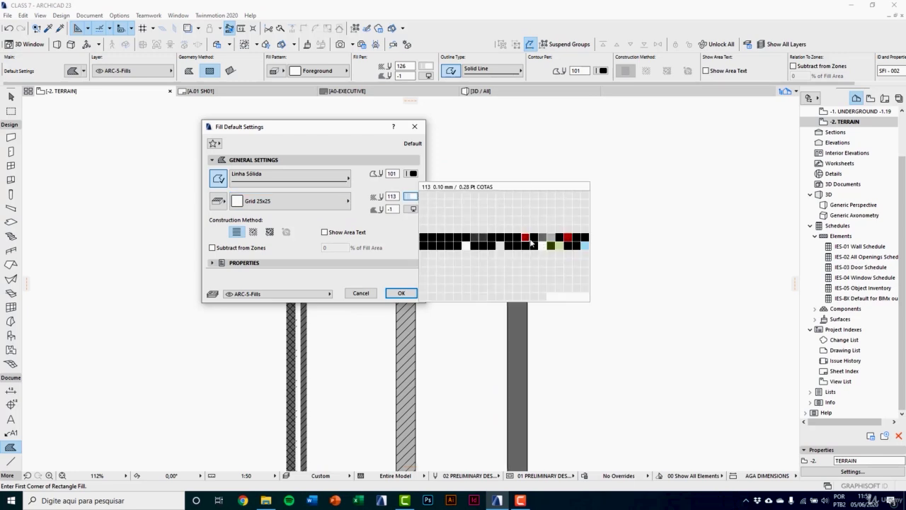
click(534, 242)
click(414, 209)
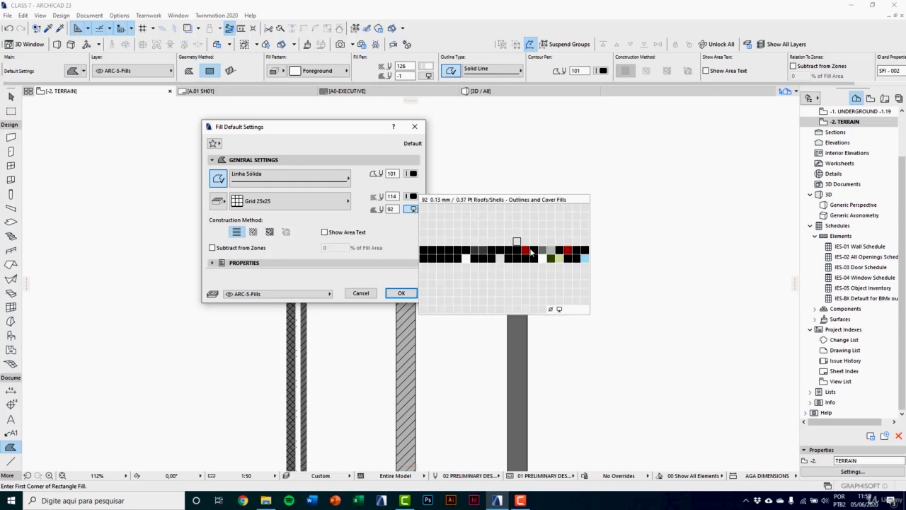
click(555, 255)
click(405, 295)
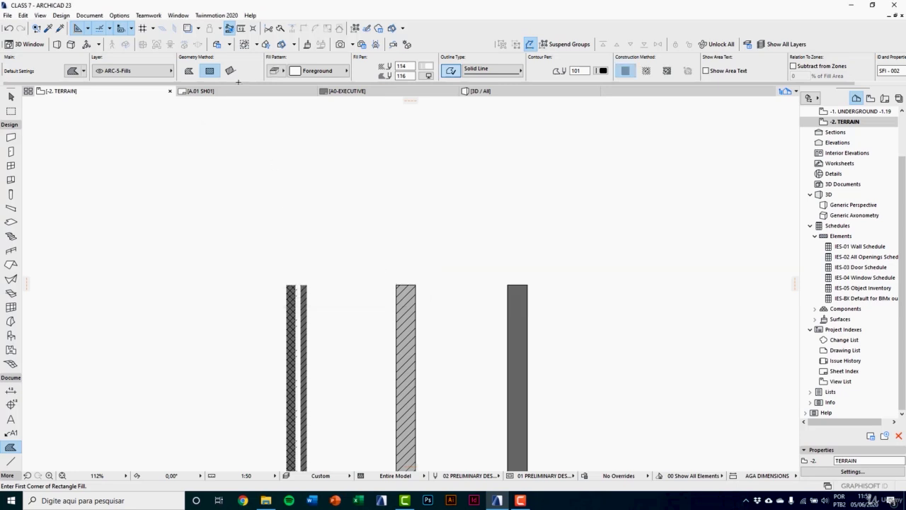
click(195, 72)
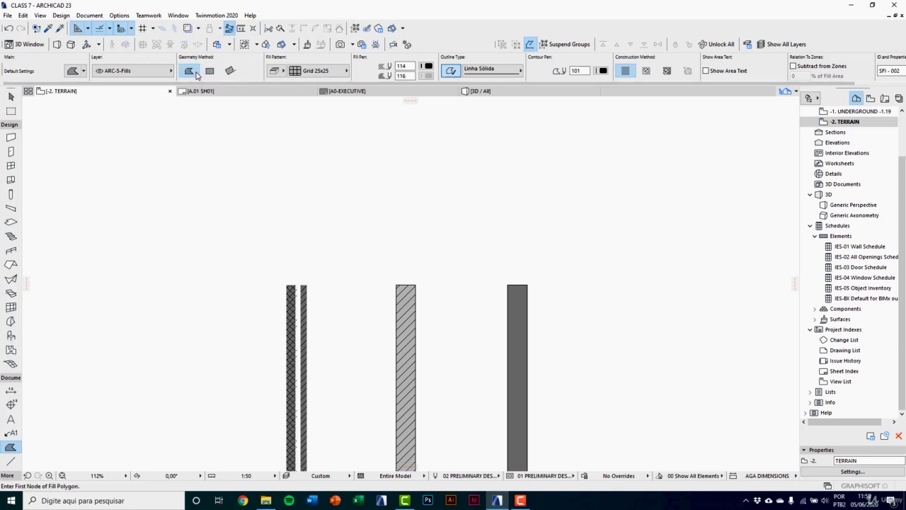
Draw an irregular six-sided polygonal fill in the empty area above the three walls
click(239, 173)
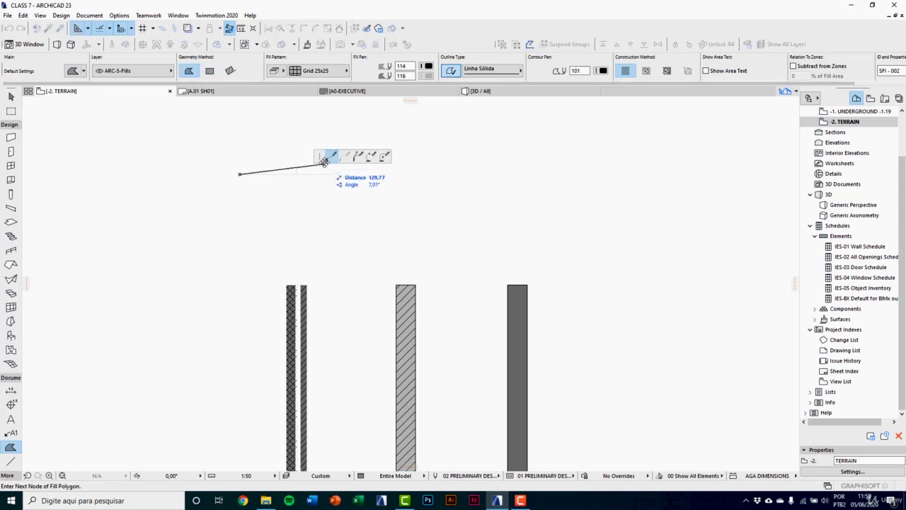
click(350, 216)
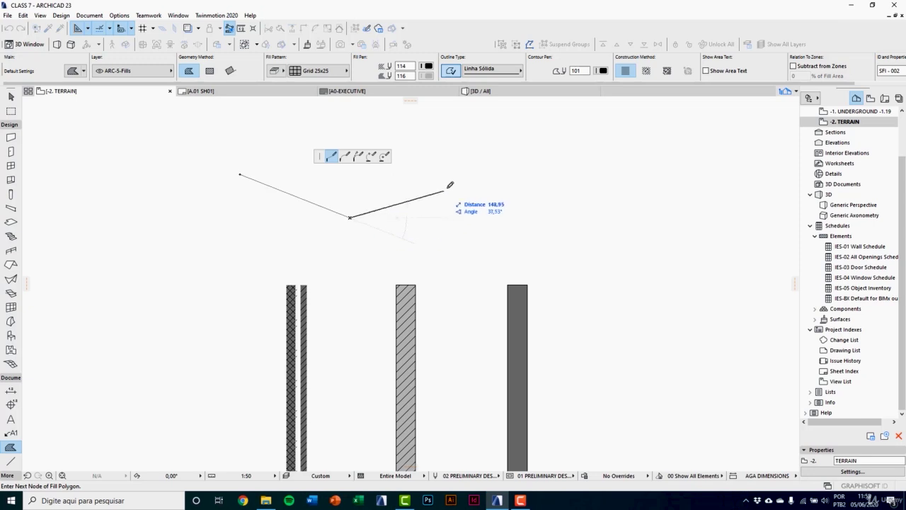
click(451, 177)
middle_drag(452, 178, 461, 290)
click(451, 203)
click(358, 184)
click(286, 211)
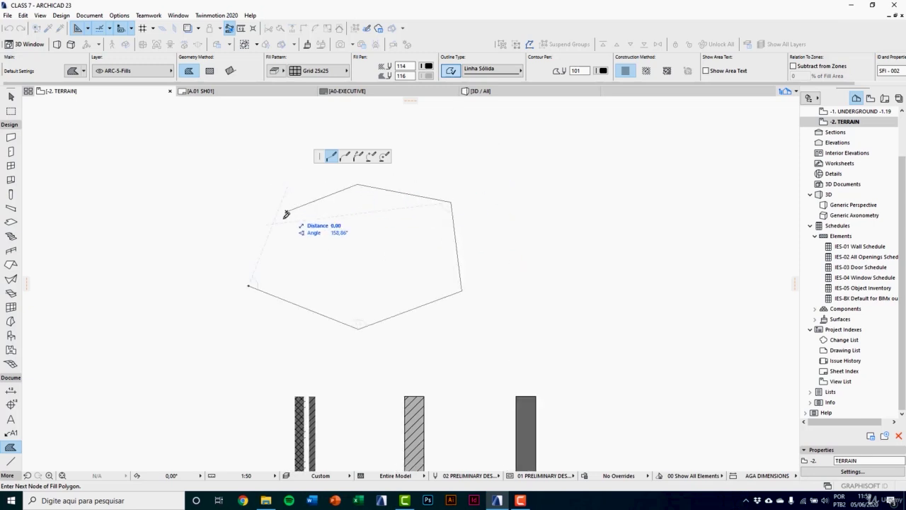
click(251, 282)
scroll(359, 238, up, 2)
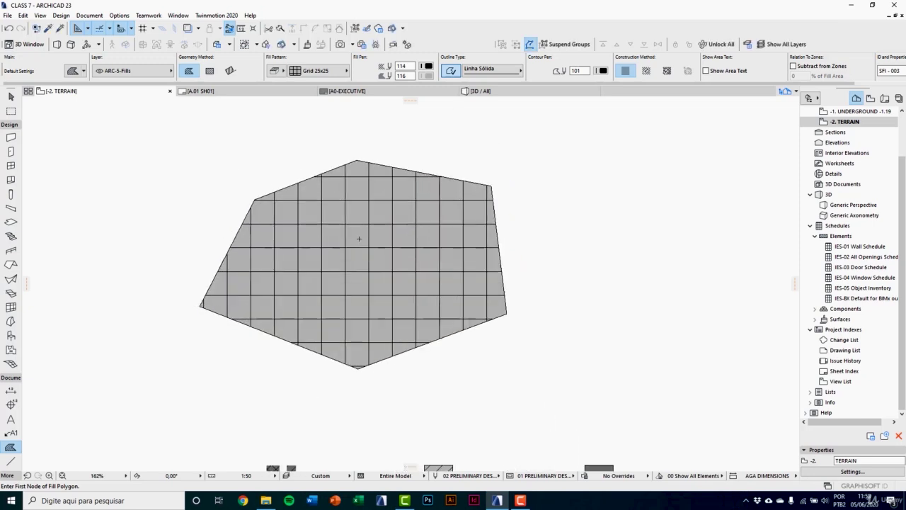
key(Escape)
Insert a new node on the fill's upper-right edge, place it outward beyond the adjacent corner, and deselect the fill
click(429, 183)
click(437, 175)
click(501, 163)
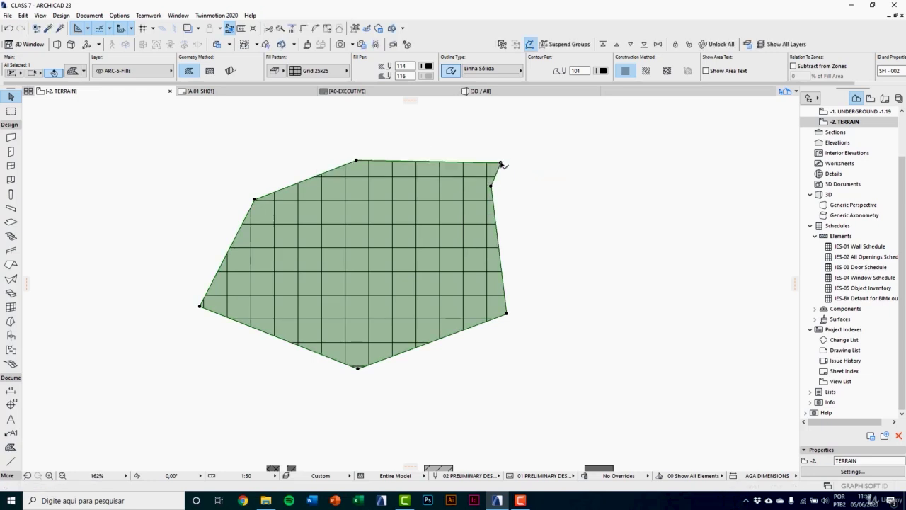
scroll(544, 221, down, 2)
click(543, 220)
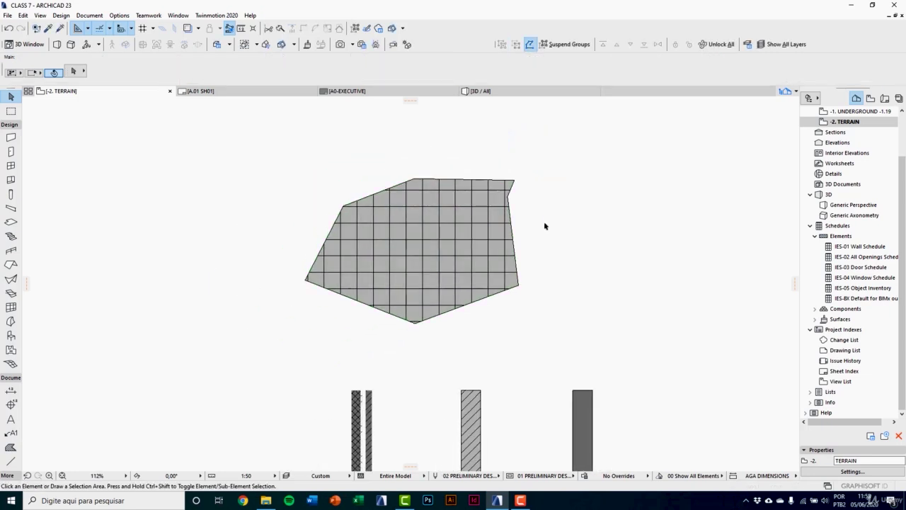